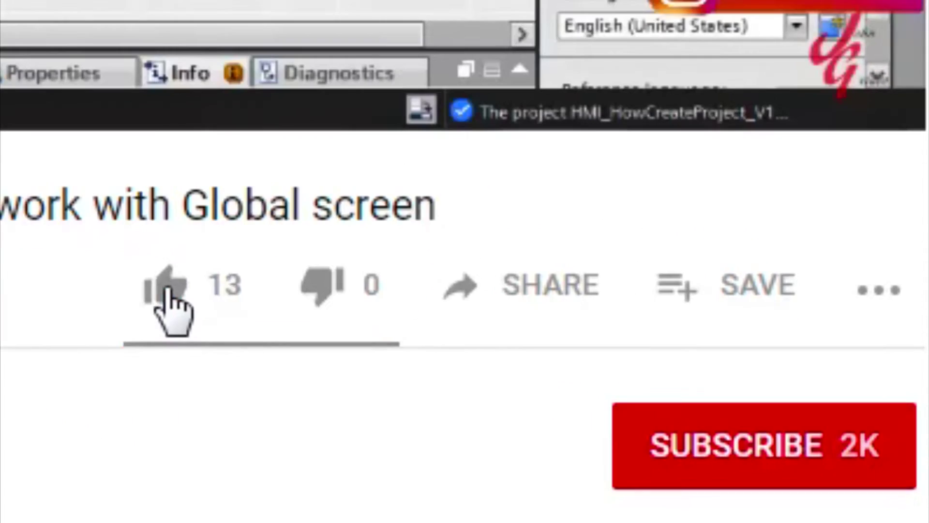
# Step: Like the tutorial video, subscribe to its channel and turn on bell notifications
pyautogui.click(583, 415)
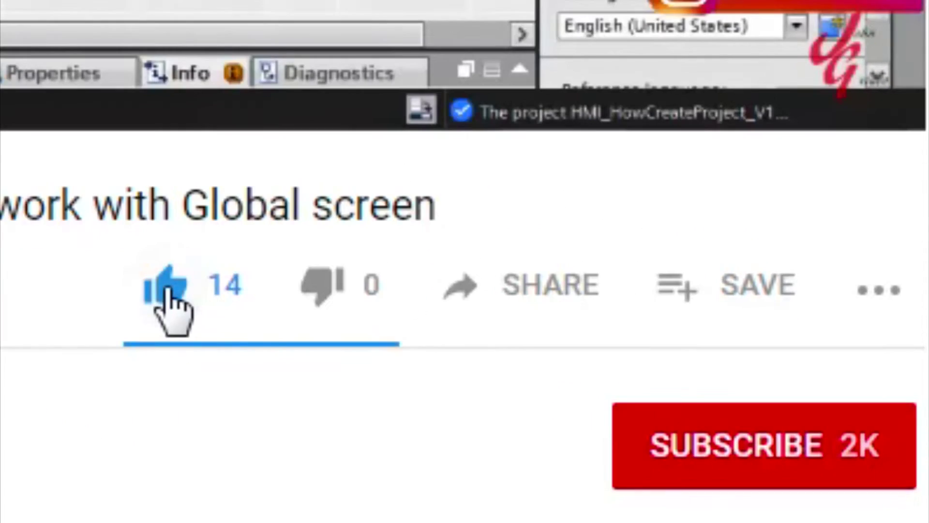
pyautogui.click(733, 433)
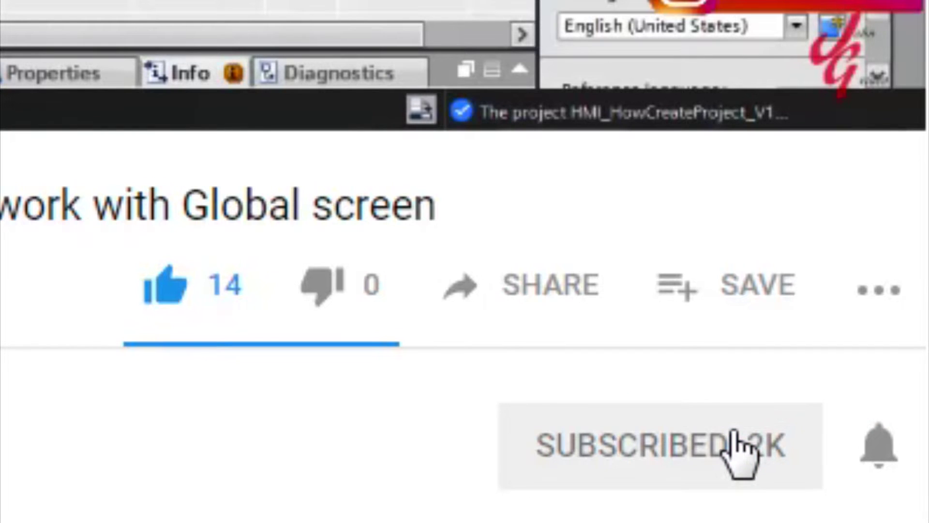
pyautogui.click(877, 440)
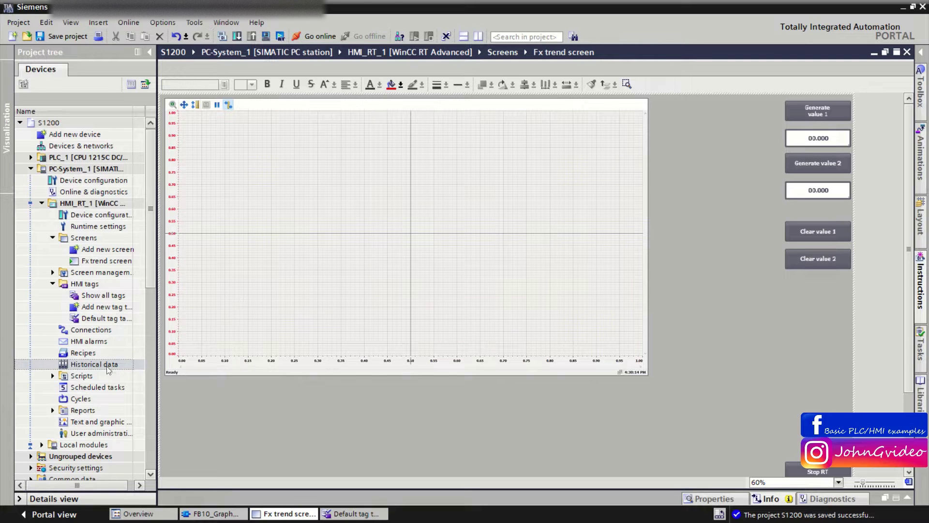
pyautogui.doubleClick(89, 368)
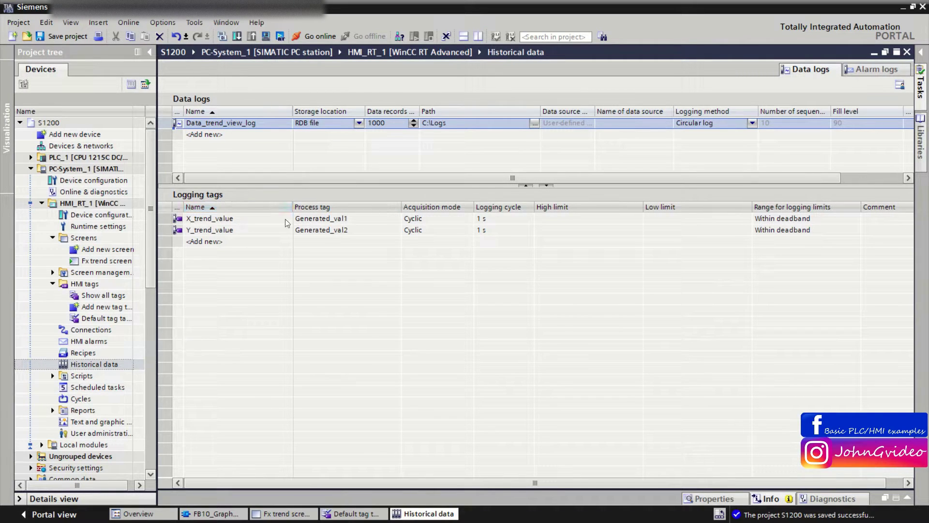
pyautogui.click(908, 52)
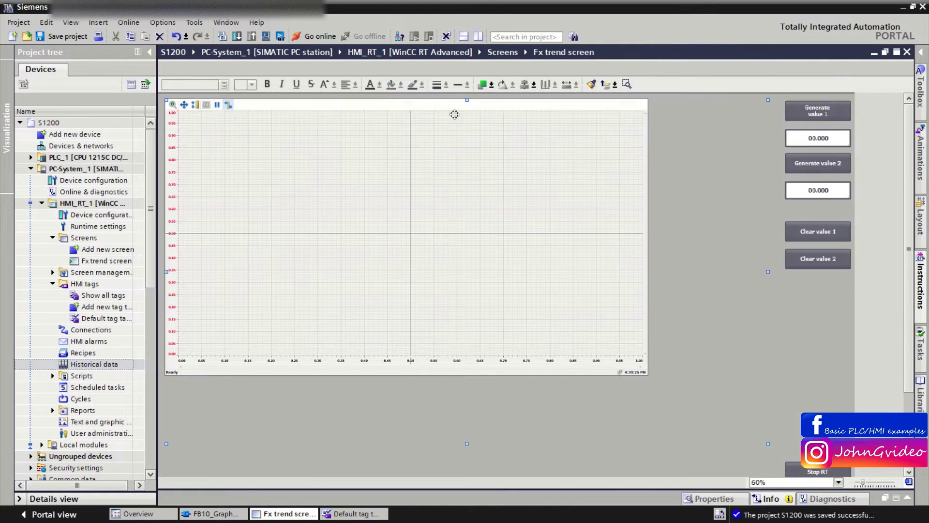
# Step: Start runtime, generate values 1 and 2 on the f(x) trend, then stop both
pyautogui.click(281, 37)
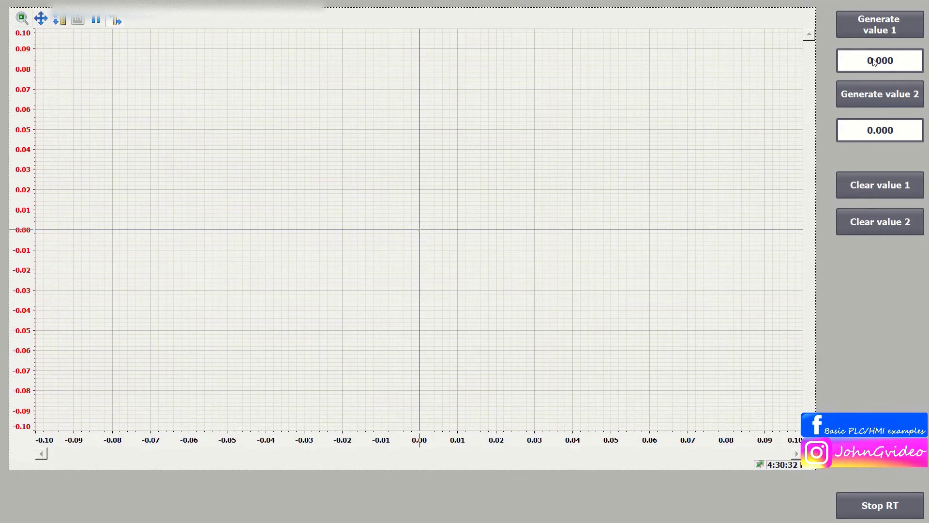
pyautogui.click(884, 31)
pyautogui.click(897, 96)
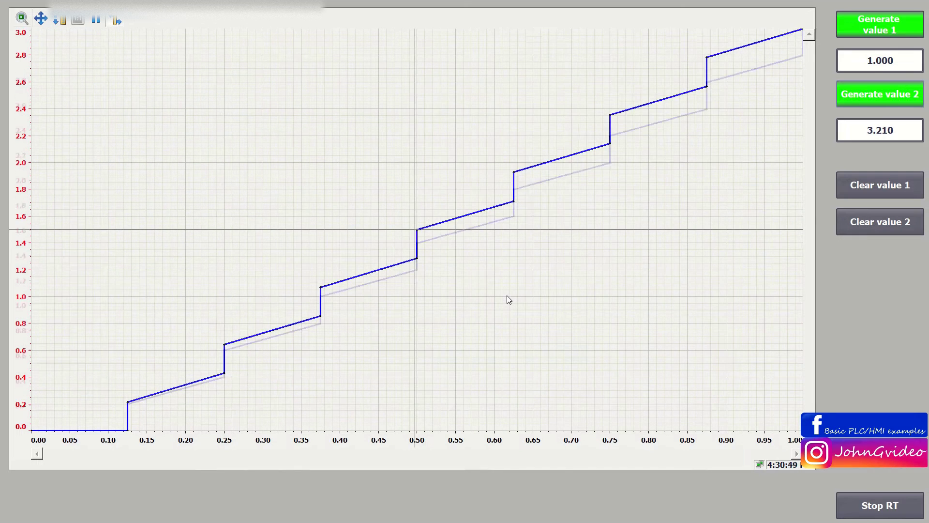
pyautogui.click(878, 96)
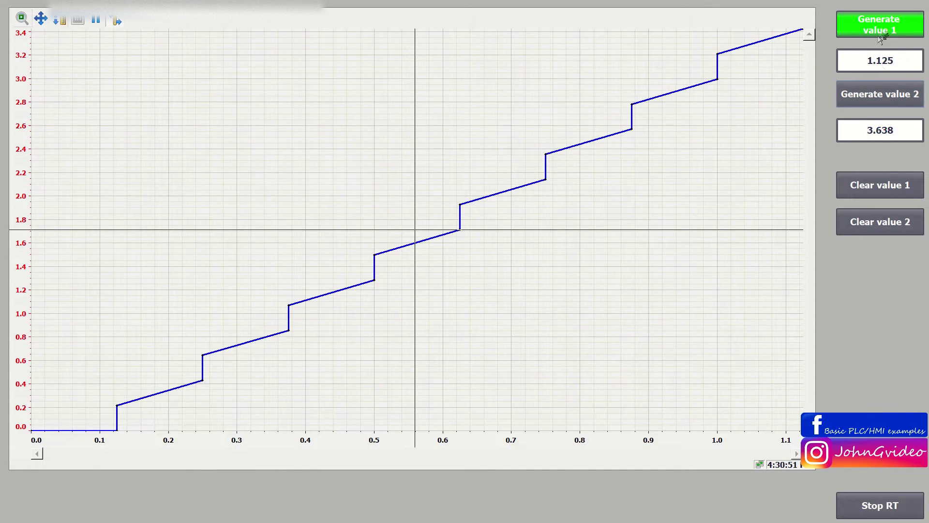
pyautogui.click(883, 29)
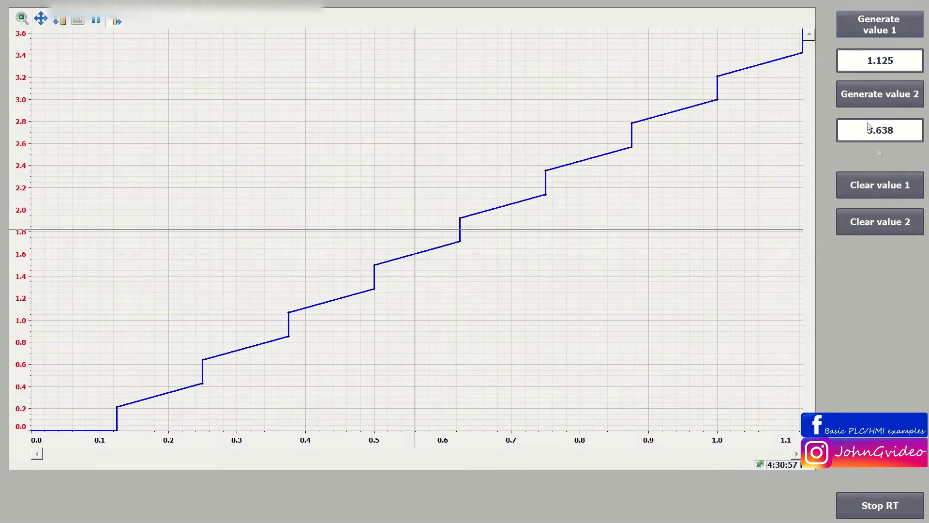
# Step: Clear values 1 and 2 to zero and restart generating both
pyautogui.click(884, 182)
pyautogui.click(883, 219)
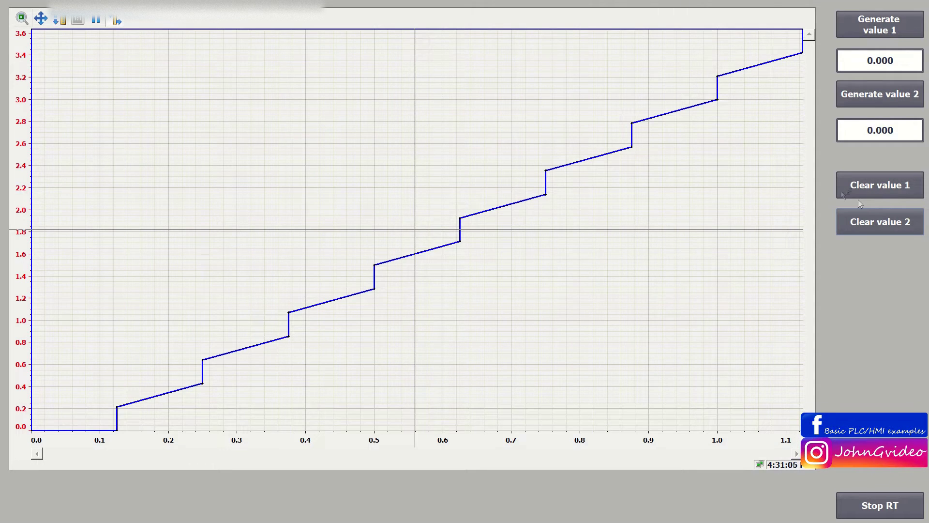
pyautogui.click(884, 32)
pyautogui.click(879, 94)
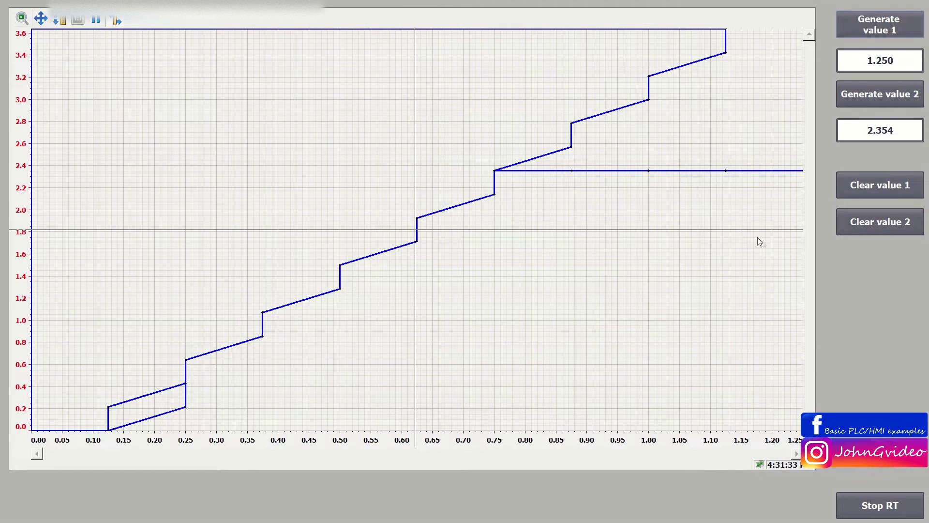
# Step: Stop runtime, collapse the compile output panel and save the project
pyautogui.click(892, 507)
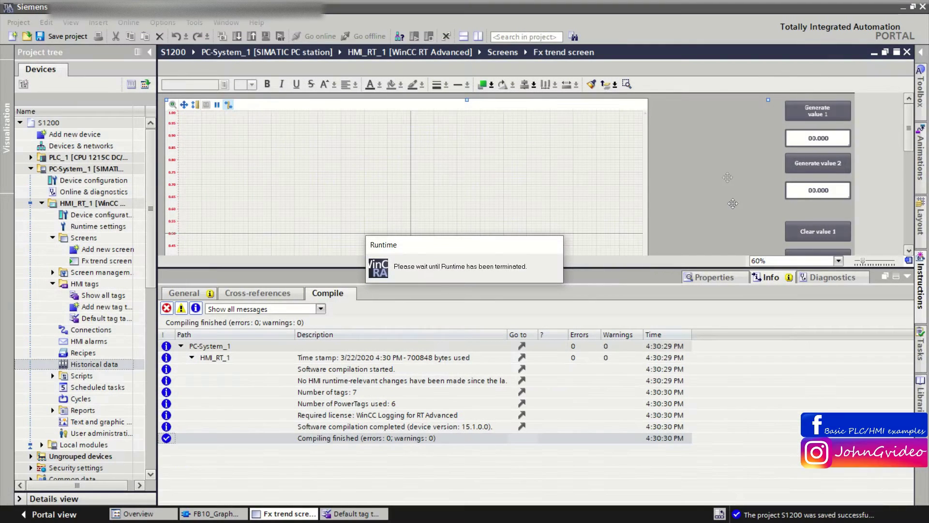
pyautogui.click(908, 277)
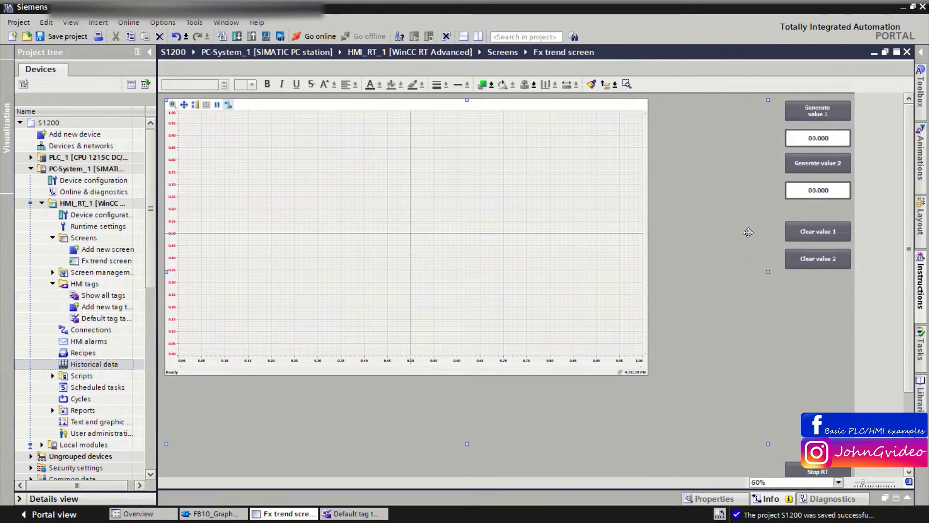
pyautogui.click(63, 37)
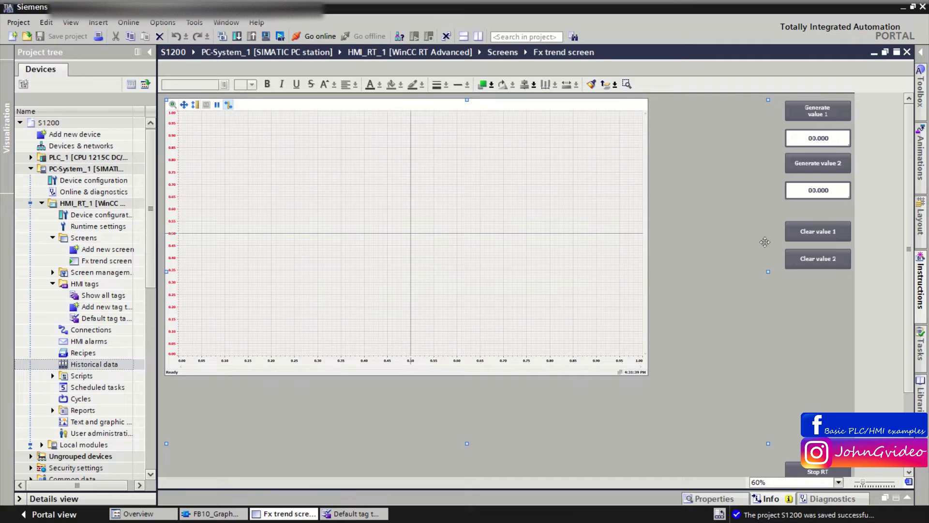
# Step: Duplicate the Clear value 2 button below the buttons and label it 'CLear dataLog'
pyautogui.click(811, 258)
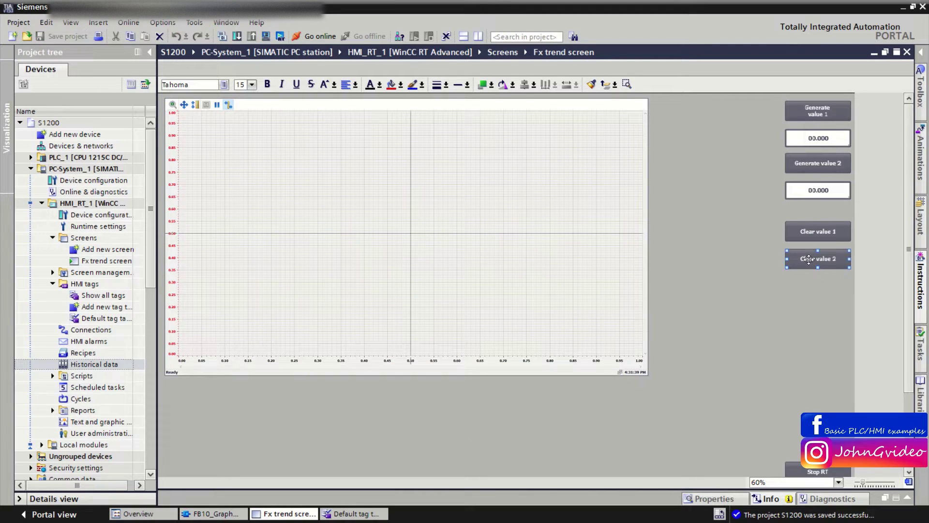
pyautogui.click(824, 301)
pyautogui.moveTo(819, 260); pyautogui.dragTo(821, 330)
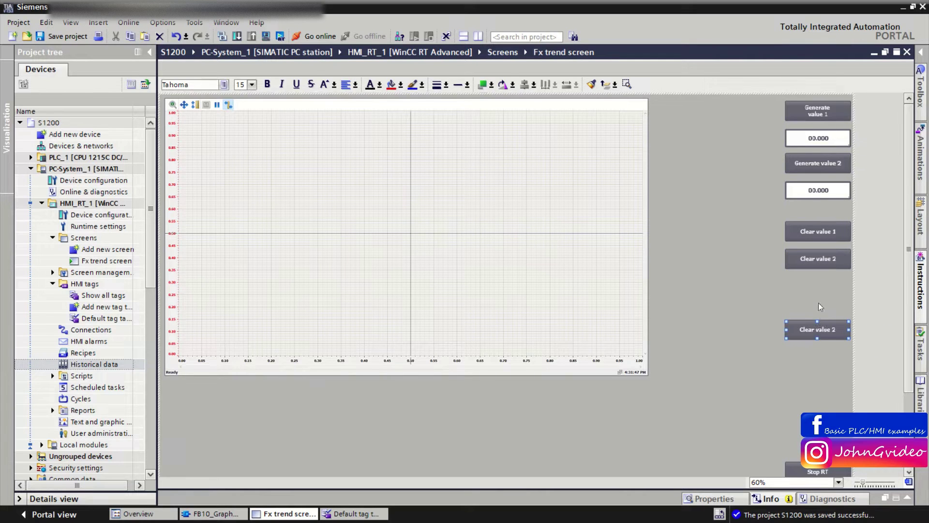
pyautogui.doubleClick(820, 329)
pyautogui.write('CLe')
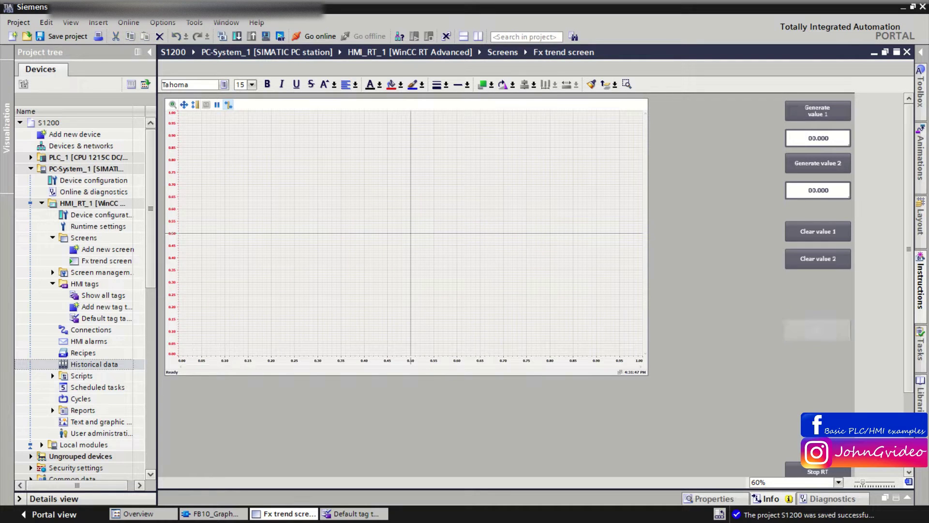
pyautogui.write('ar dataLog')
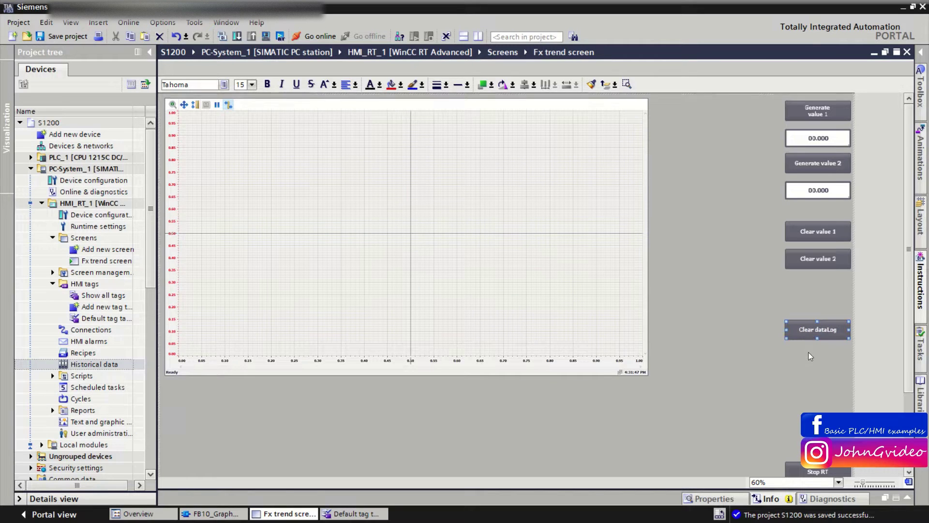
# Step: Show the Clear dataLog button's Press event and select its SetBitWhileKeyPressed function
pyautogui.rightClick(814, 332)
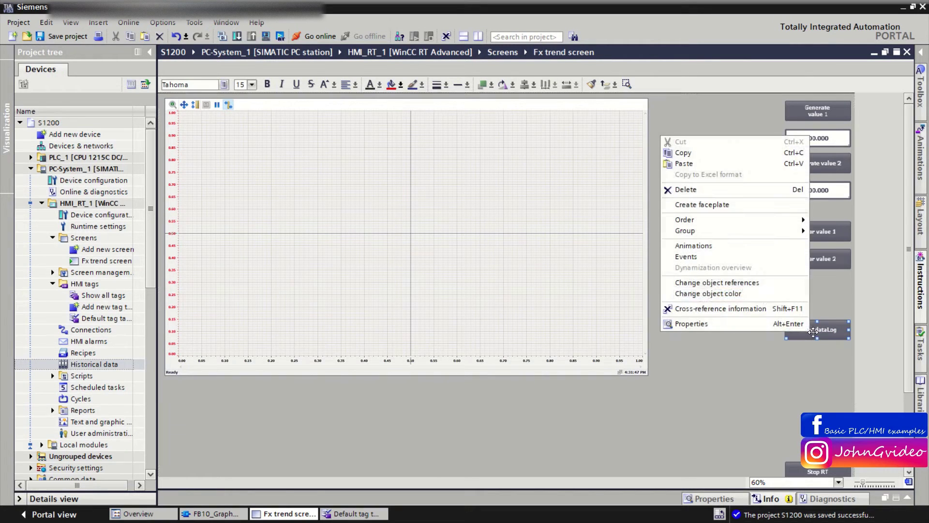
pyautogui.click(716, 256)
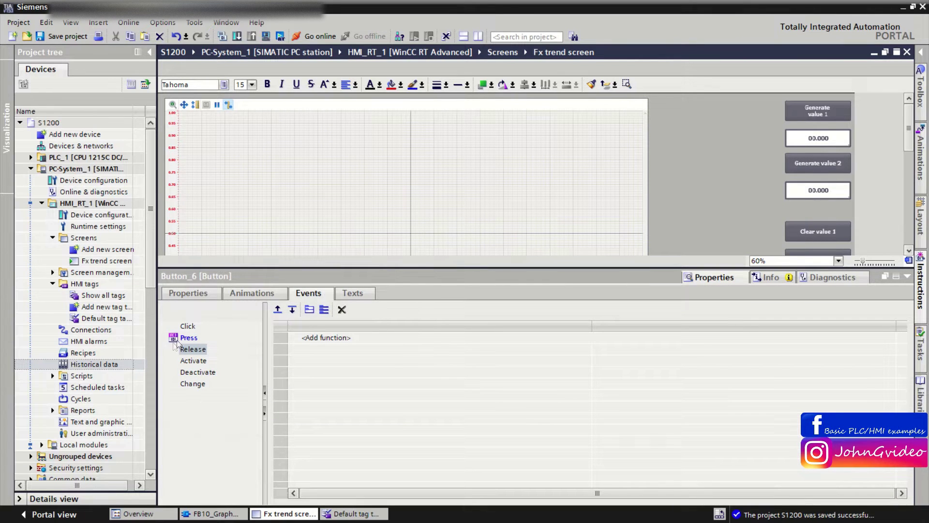
pyautogui.click(189, 338)
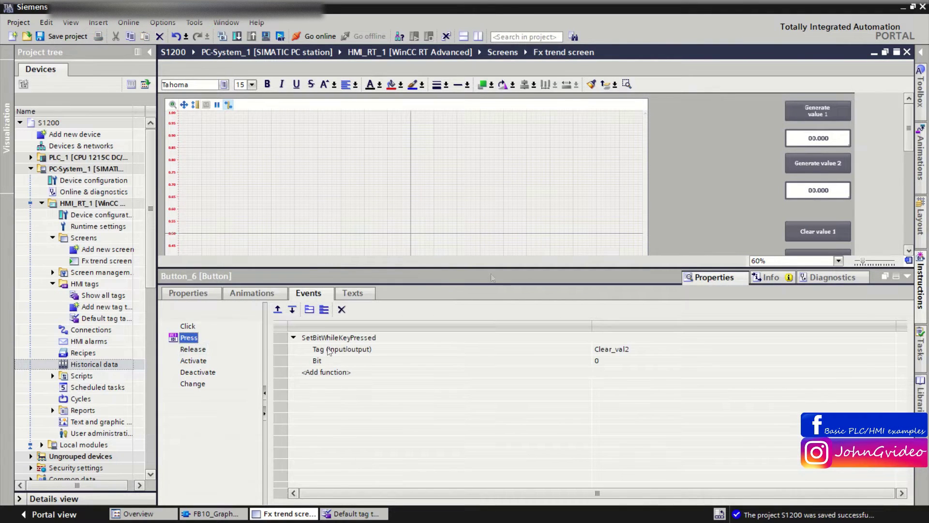
pyautogui.moveTo(910, 132); pyautogui.dragTo(910, 175)
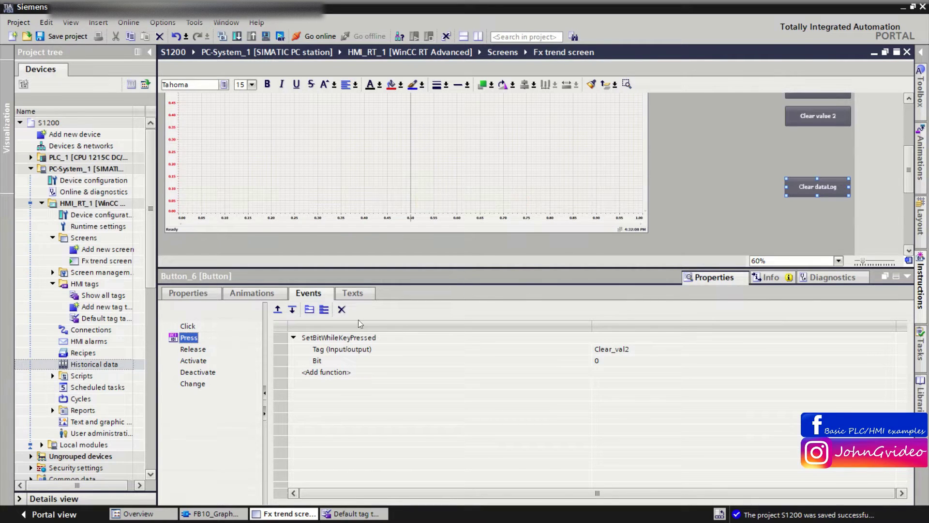
pyautogui.click(354, 339)
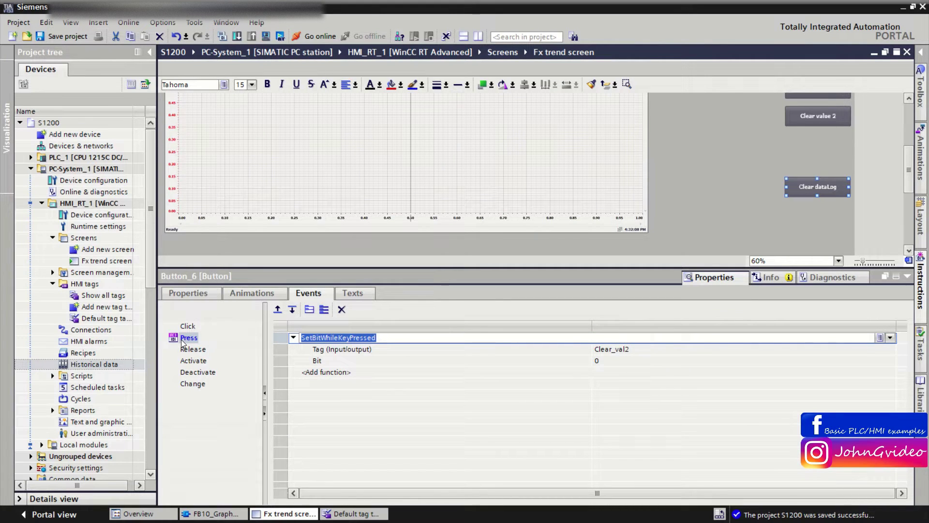
# Step: Replace the Press function with StopLogging on Data_trend_view_log and save the project
pyautogui.write('stop')
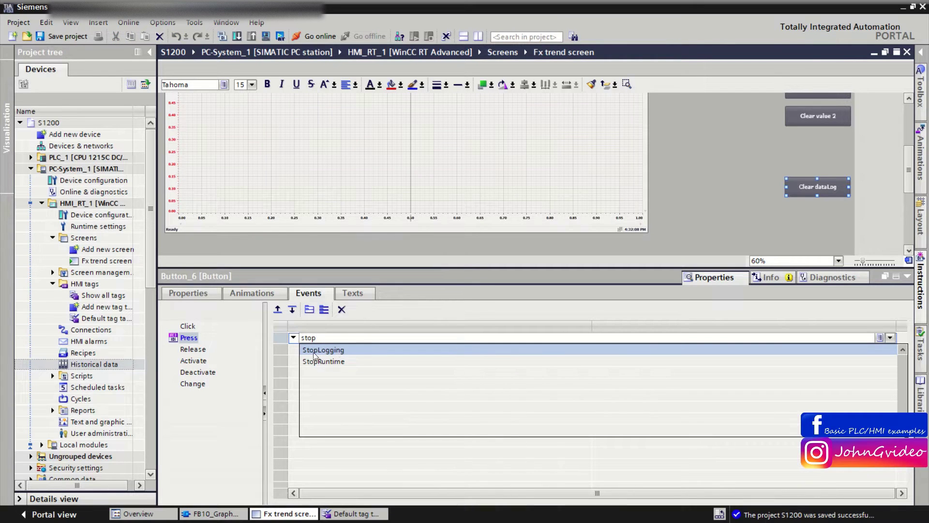
pyautogui.click(334, 350)
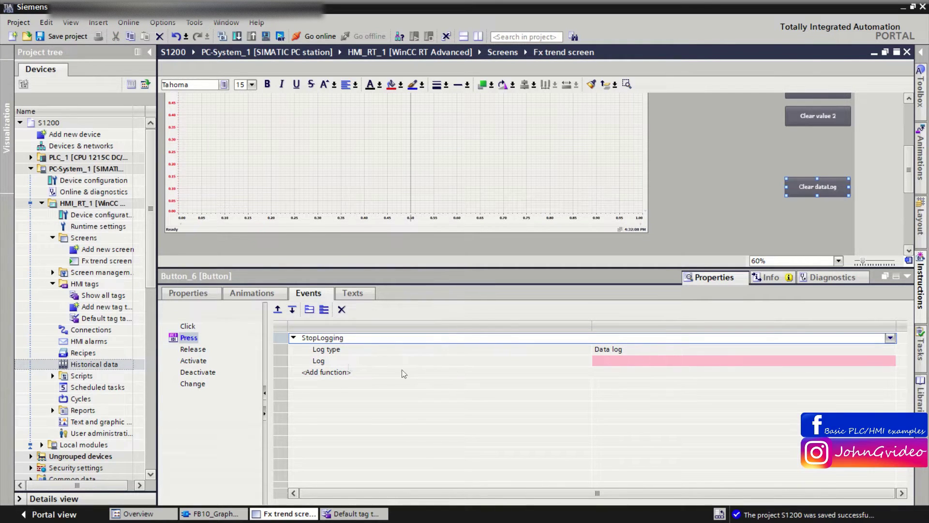
pyautogui.click(337, 352)
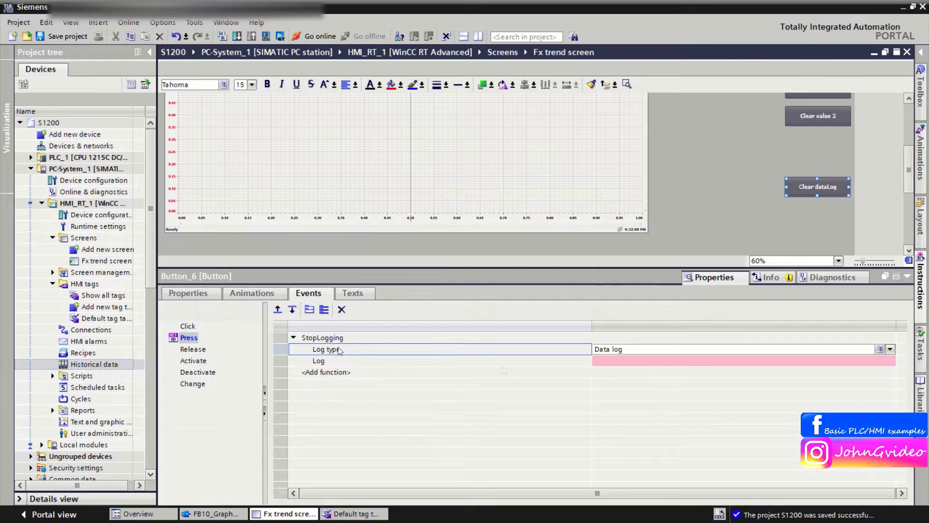
pyautogui.click(491, 363)
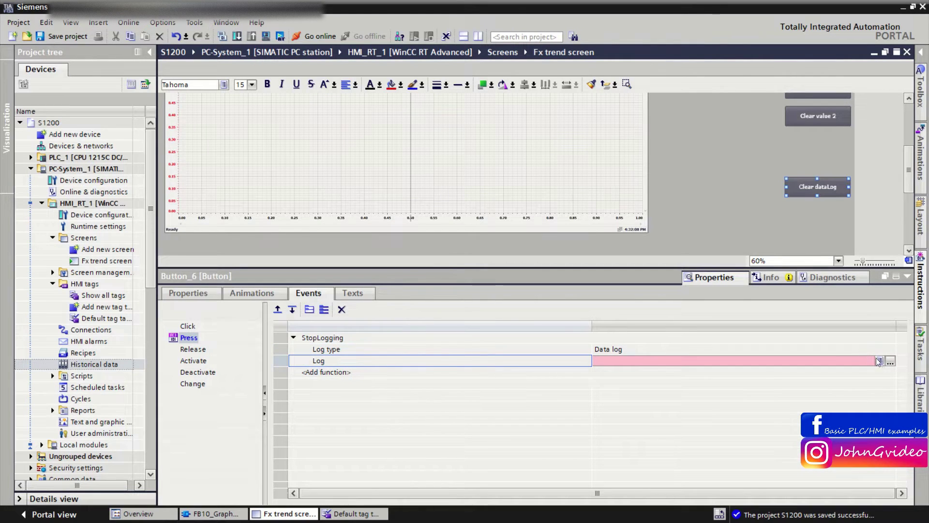
pyautogui.click(880, 361)
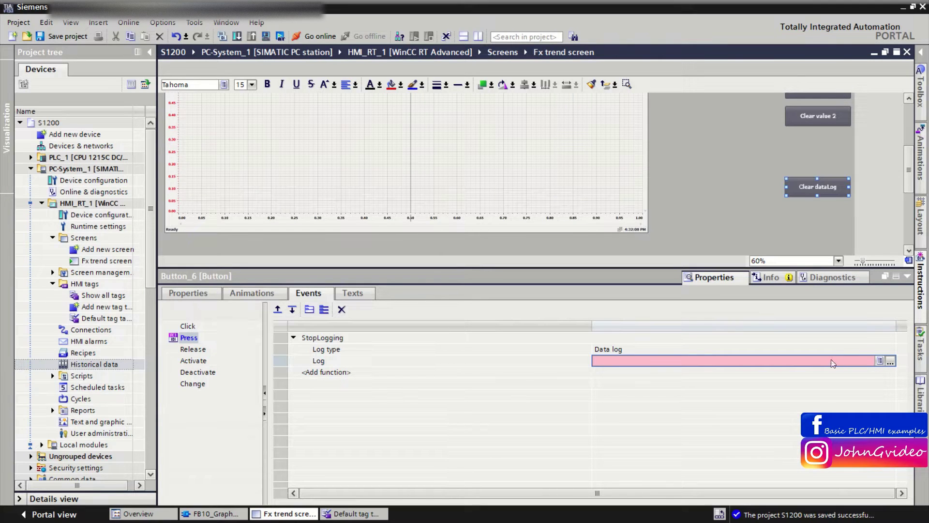
pyautogui.click(880, 360)
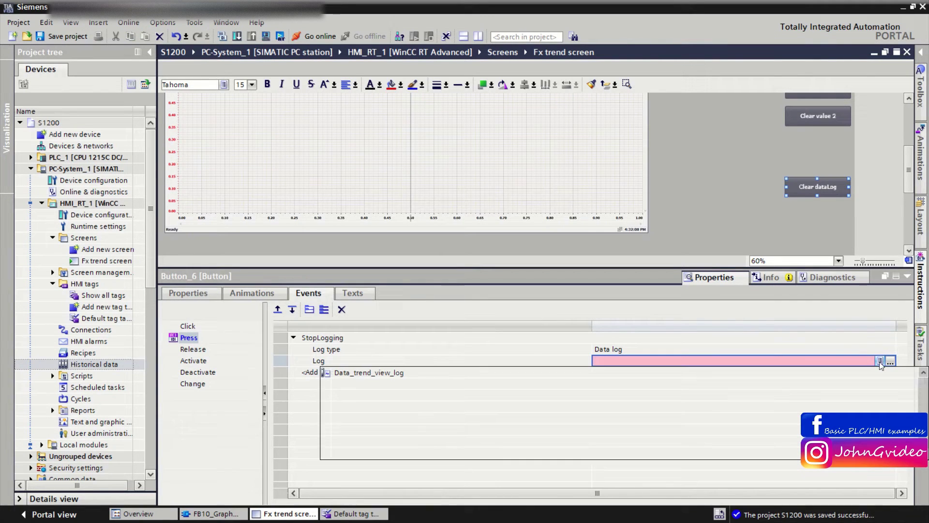
pyautogui.click(353, 373)
pyautogui.click(713, 352)
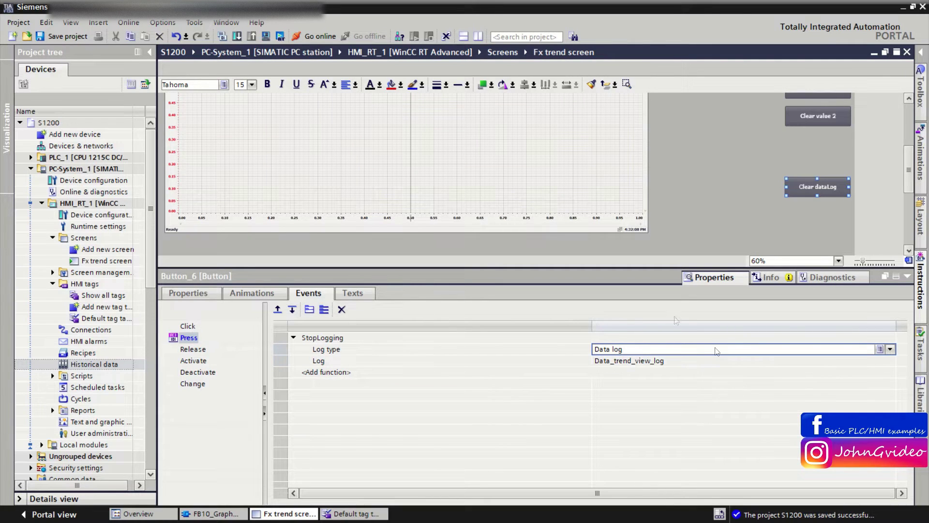
pyautogui.click(74, 39)
pyautogui.click(193, 341)
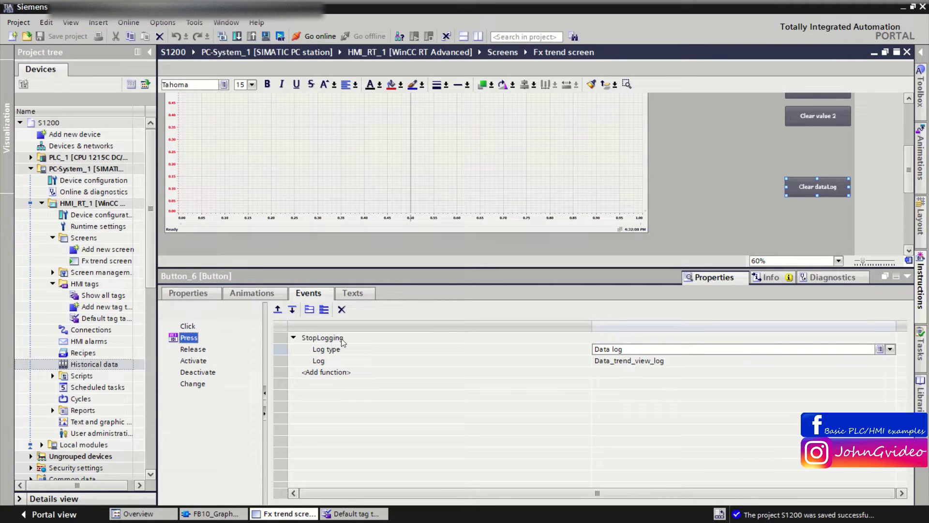
# Step: Add ClearLog to the Release event with Log set to Data_trend_view_log
pyautogui.click(203, 350)
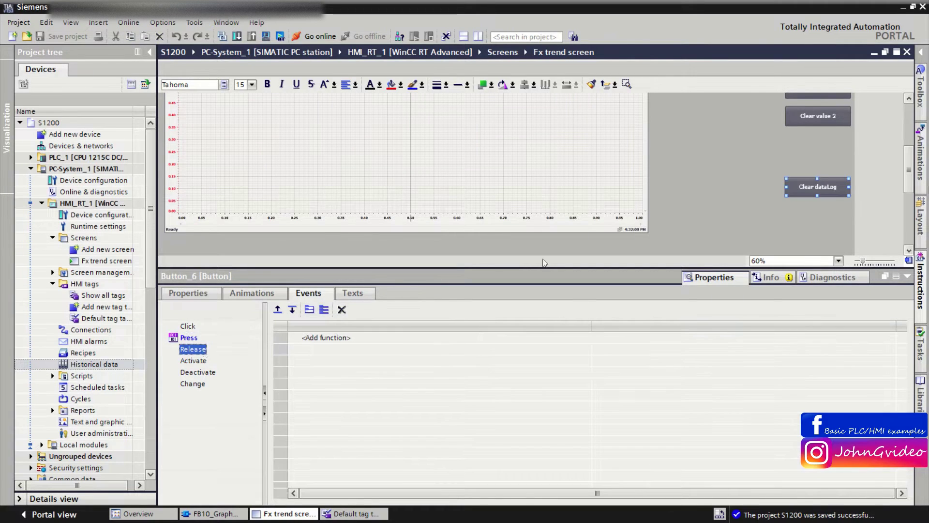
pyautogui.click(359, 338)
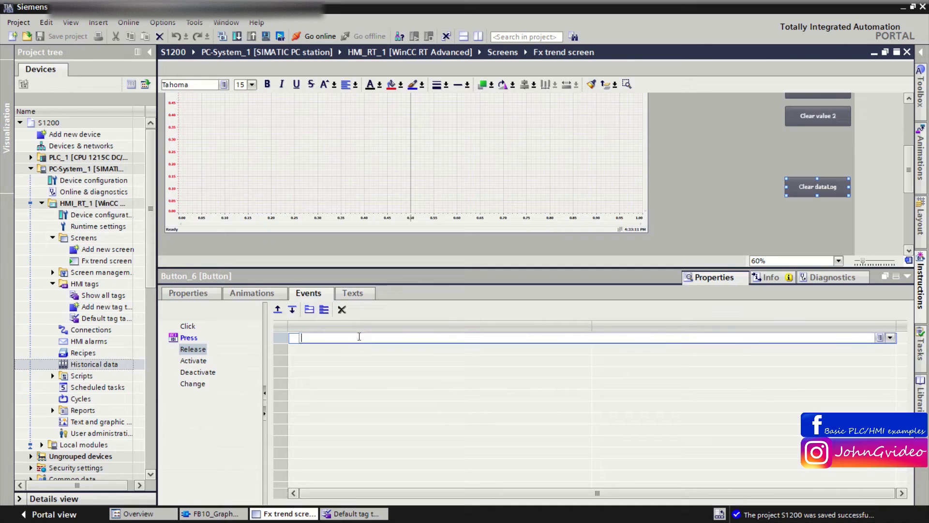
pyautogui.write('cle')
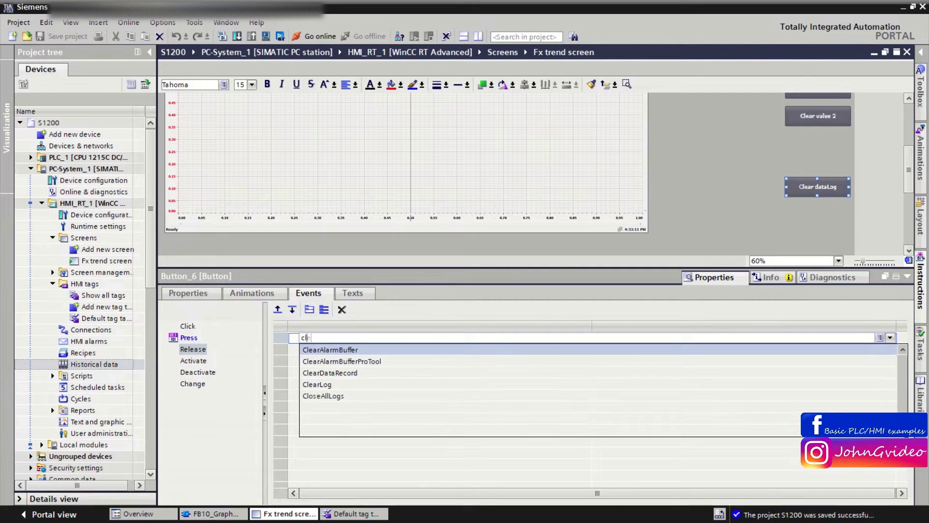
pyautogui.click(333, 385)
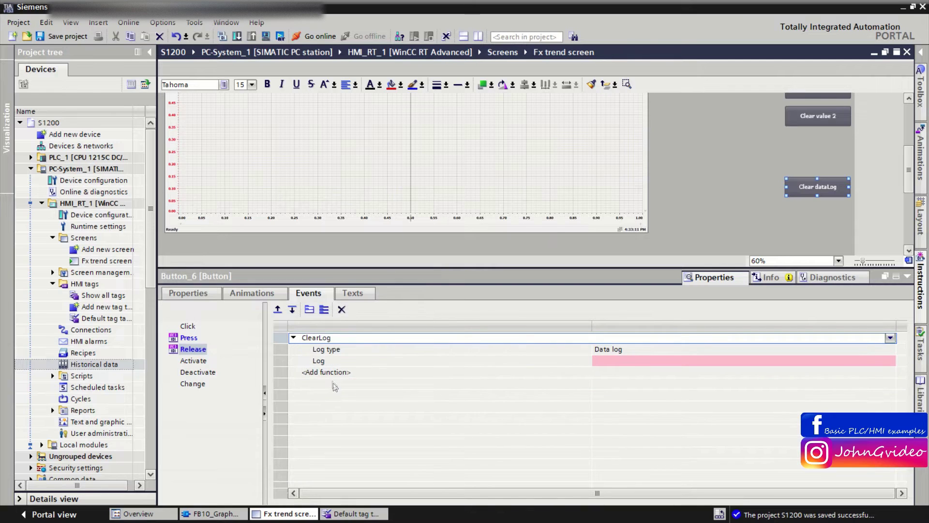
pyautogui.click(779, 361)
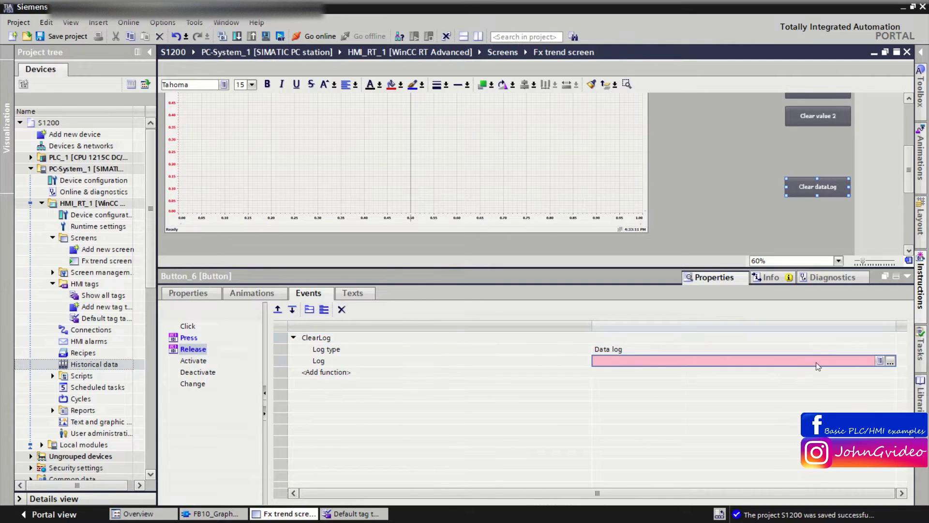
pyautogui.click(881, 361)
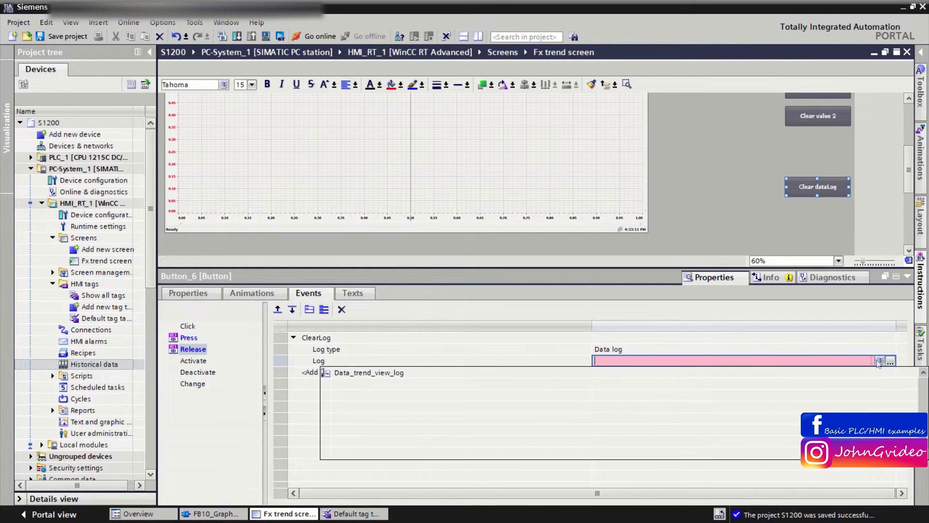
pyautogui.click(350, 376)
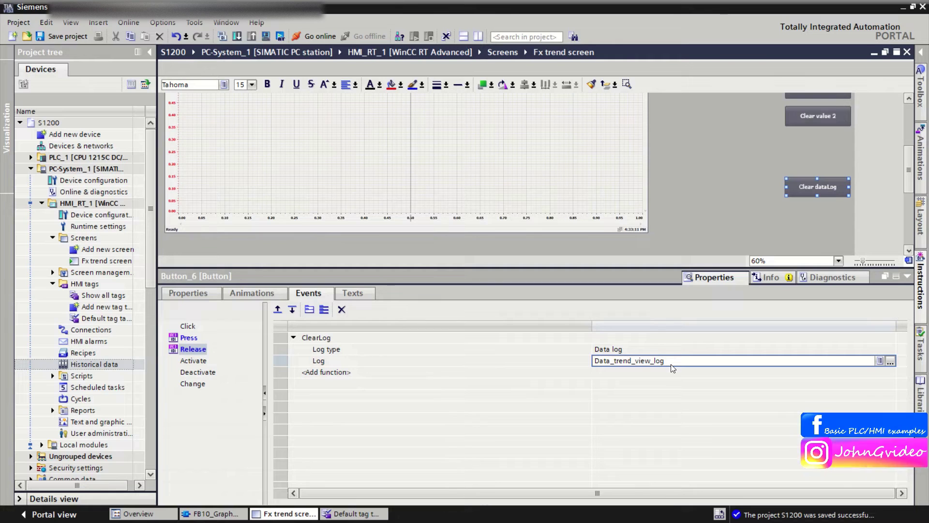
pyautogui.click(331, 372)
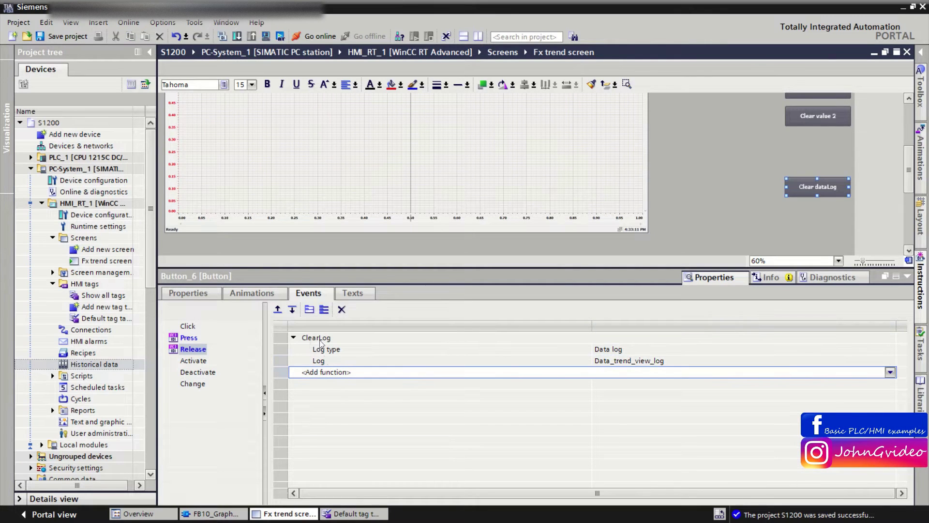
# Step: Compare Press and Release functions, check the Historical data settings, then reselect the button
pyautogui.click(189, 339)
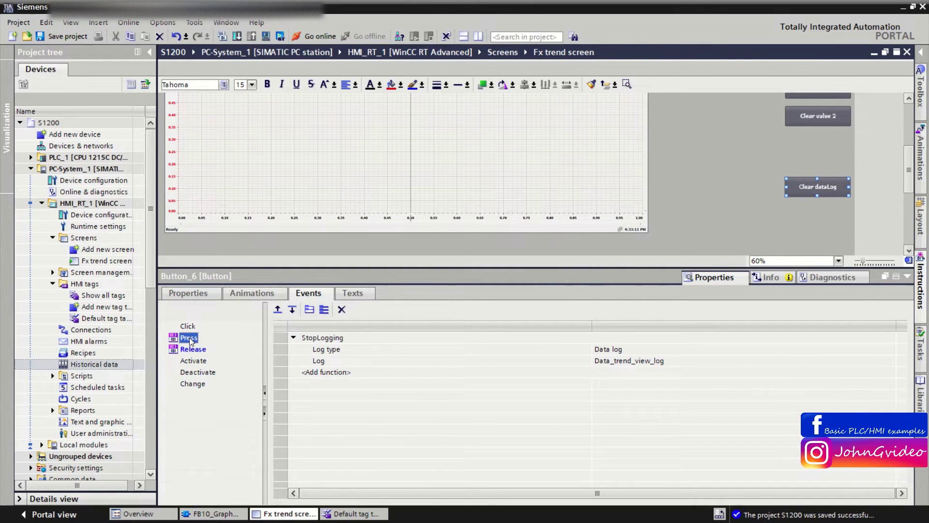
pyautogui.click(196, 350)
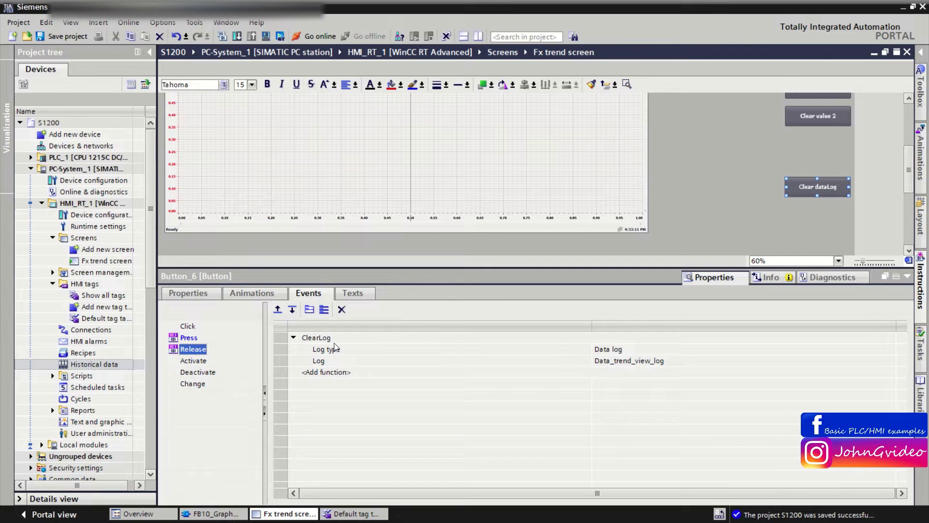
pyautogui.doubleClick(90, 364)
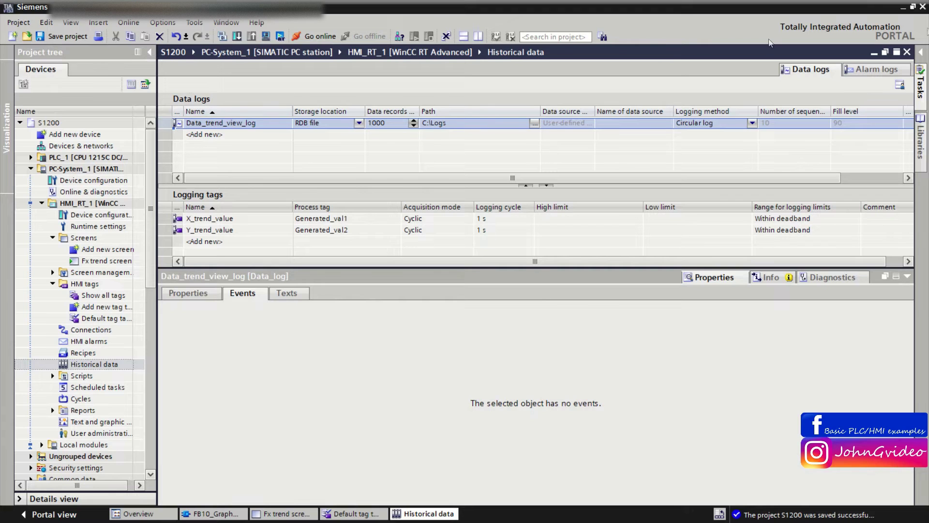
pyautogui.click(907, 52)
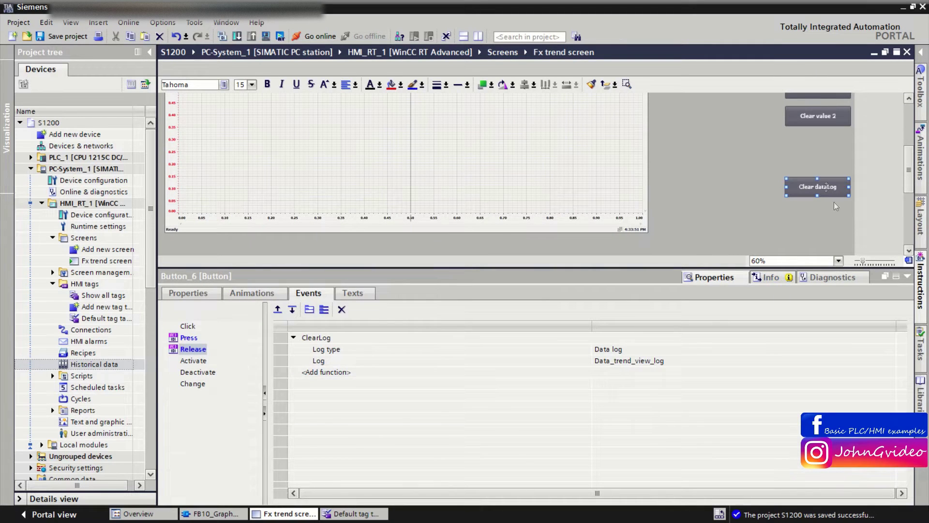
pyautogui.click(823, 168)
pyautogui.click(823, 186)
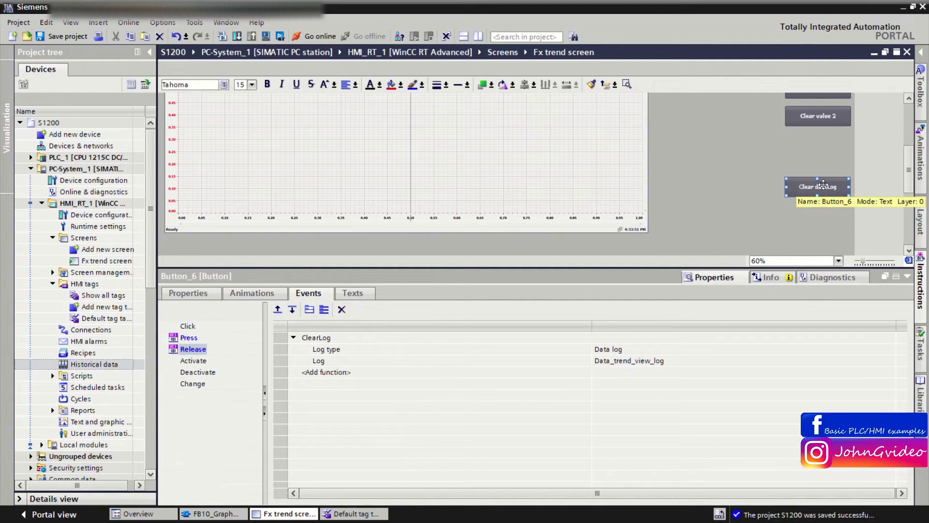
pyautogui.click(361, 369)
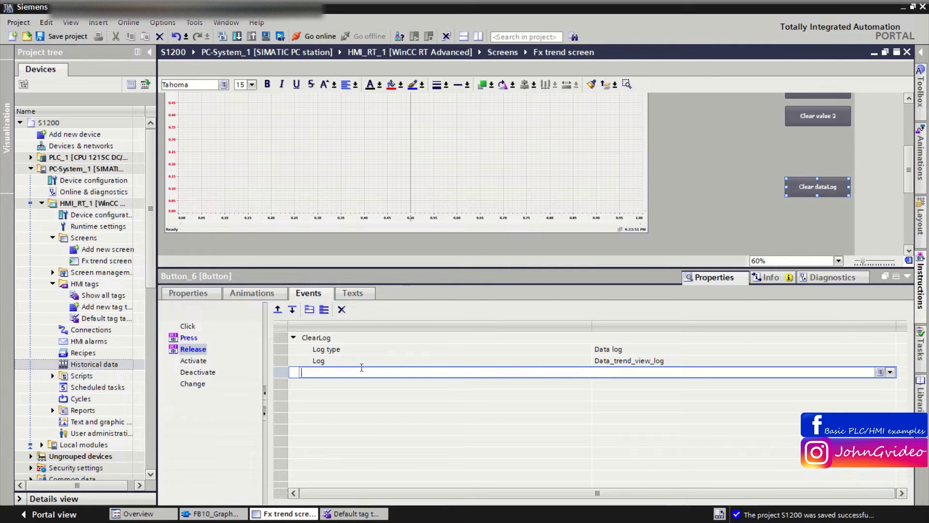
# Step: Add ActivateScreen after ClearLog with Screen name 'Fx trend screen' and object number 0
pyautogui.write('actu')
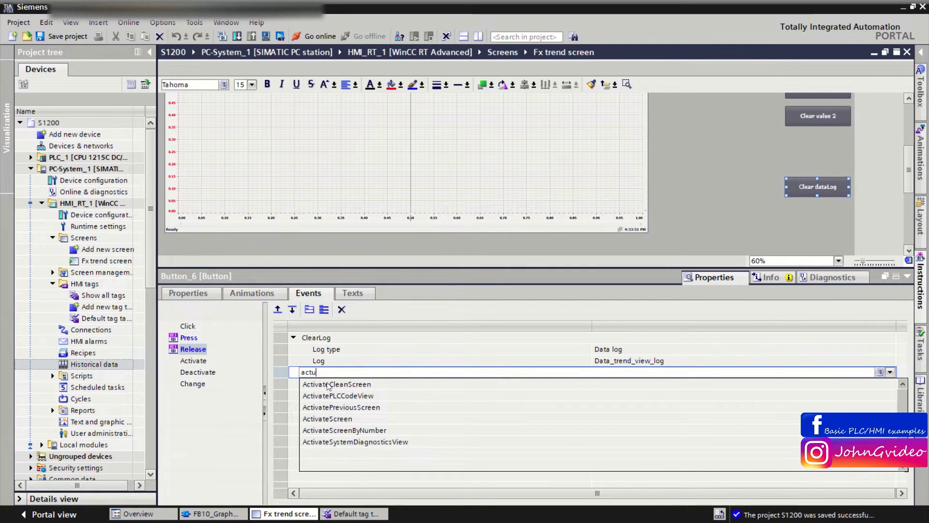
pyautogui.click(322, 419)
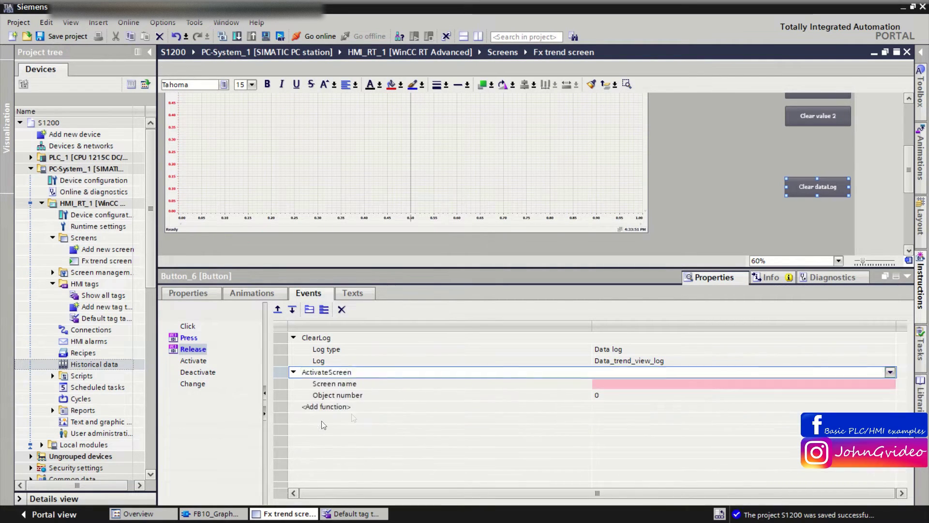
pyautogui.click(627, 387)
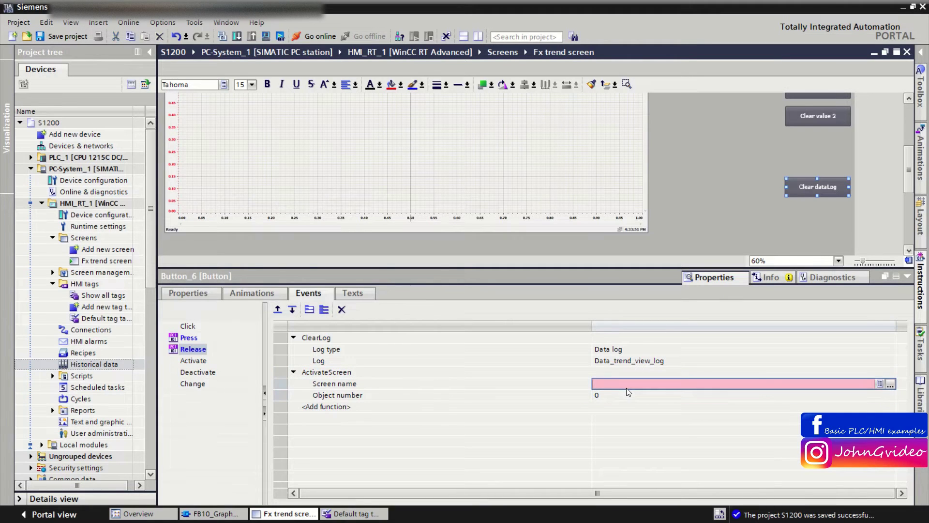
pyautogui.click(881, 384)
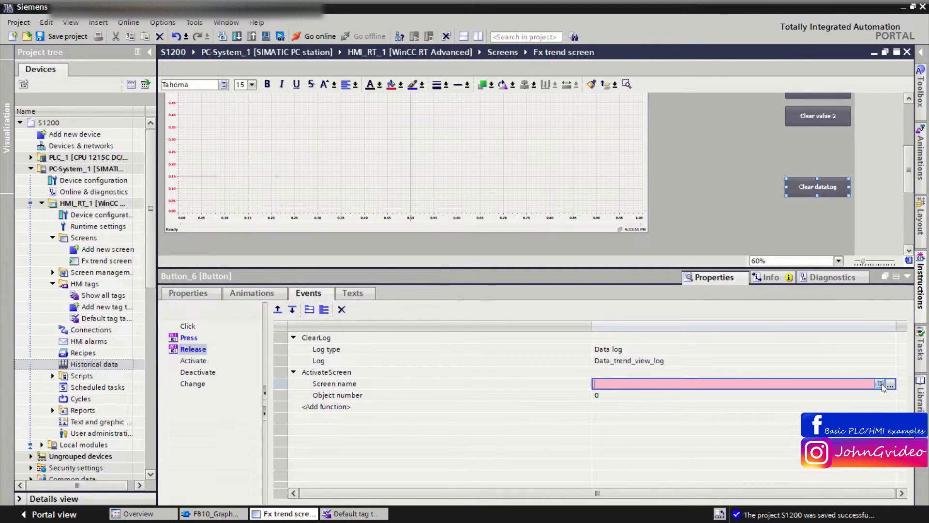
pyautogui.click(881, 384)
pyautogui.doubleClick(627, 404)
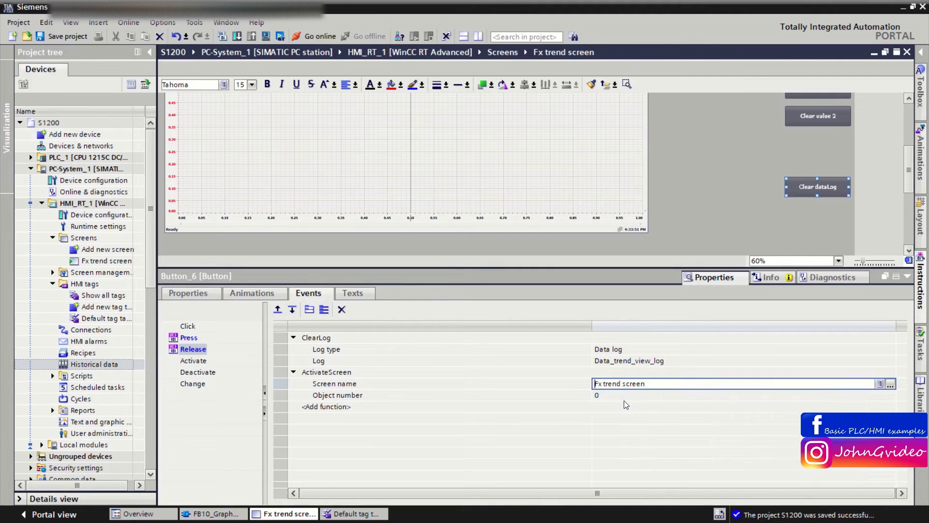
pyautogui.moveTo(653, 384); pyautogui.dragTo(585, 385)
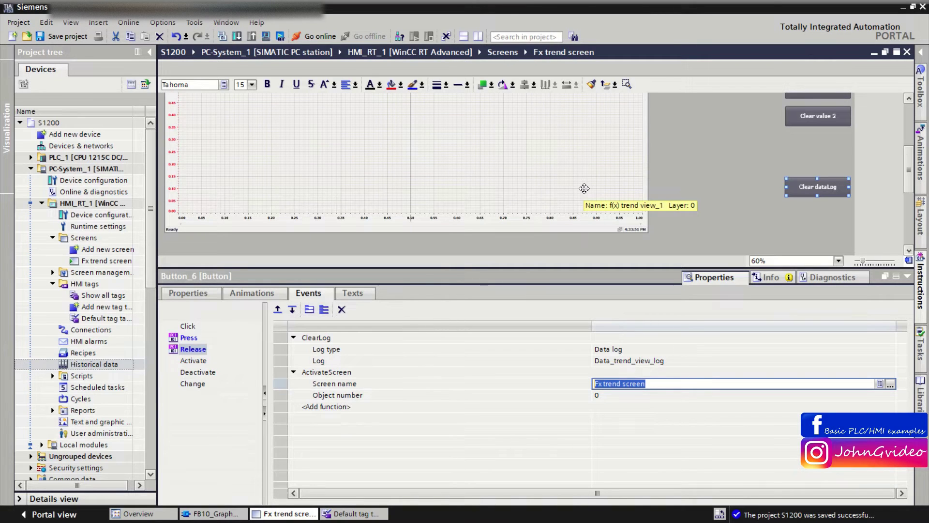
pyautogui.click(667, 396)
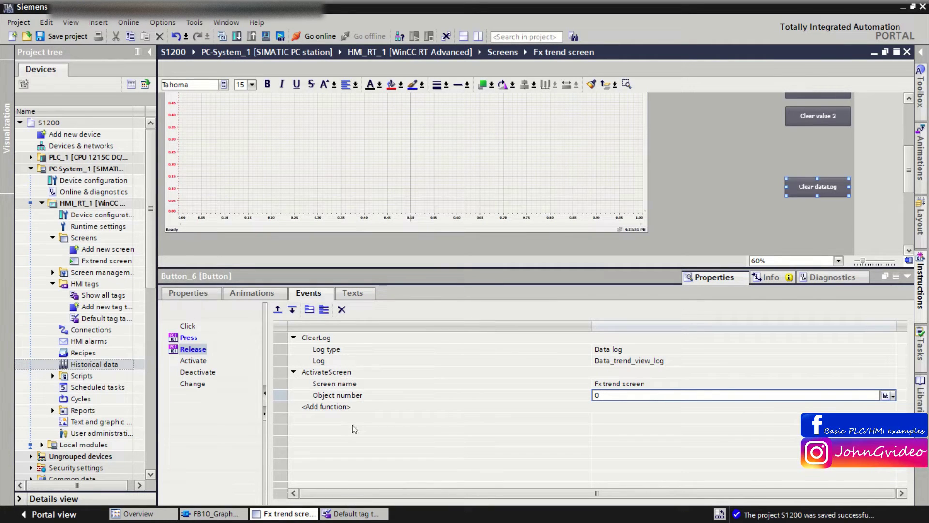
pyautogui.click(350, 407)
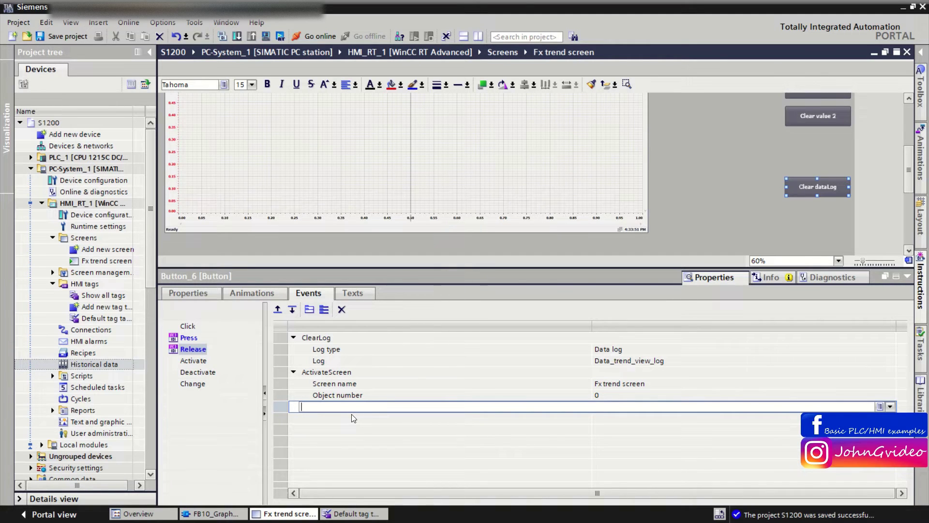
# Step: Add StartLogging to the Release event with Log set to Data_trend_view_log
pyautogui.write('sta')
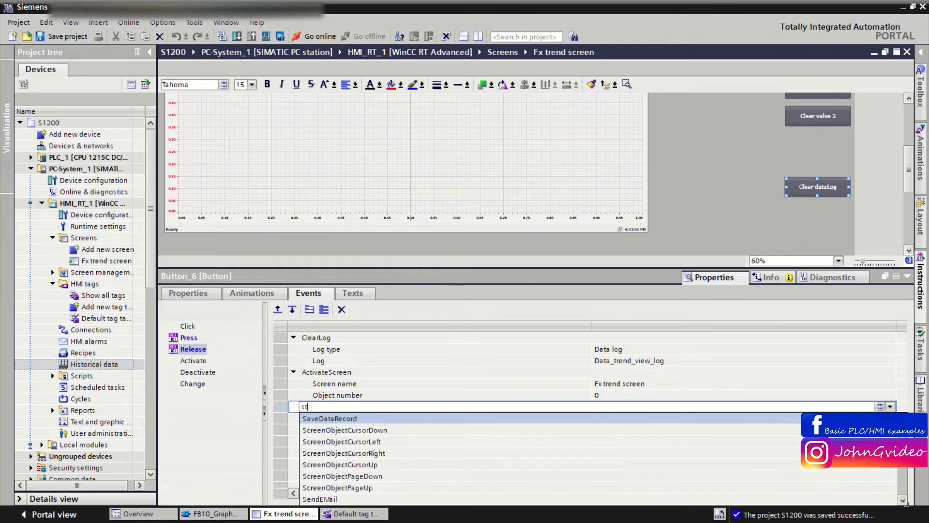
pyautogui.click(330, 420)
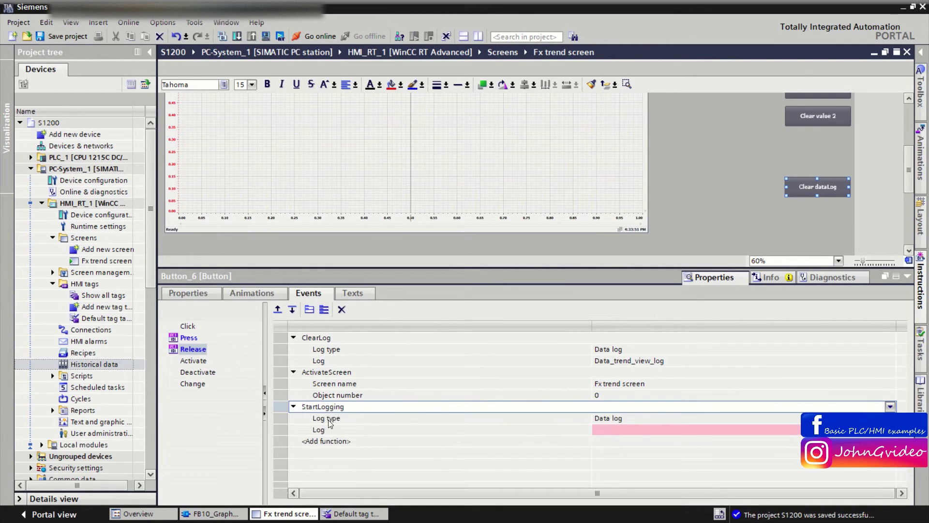
pyautogui.click(696, 429)
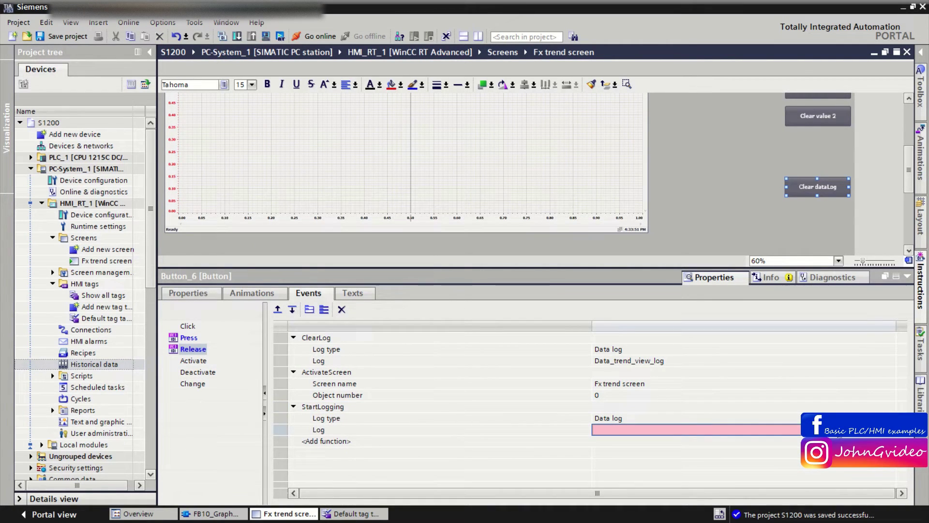
pyautogui.click(794, 430)
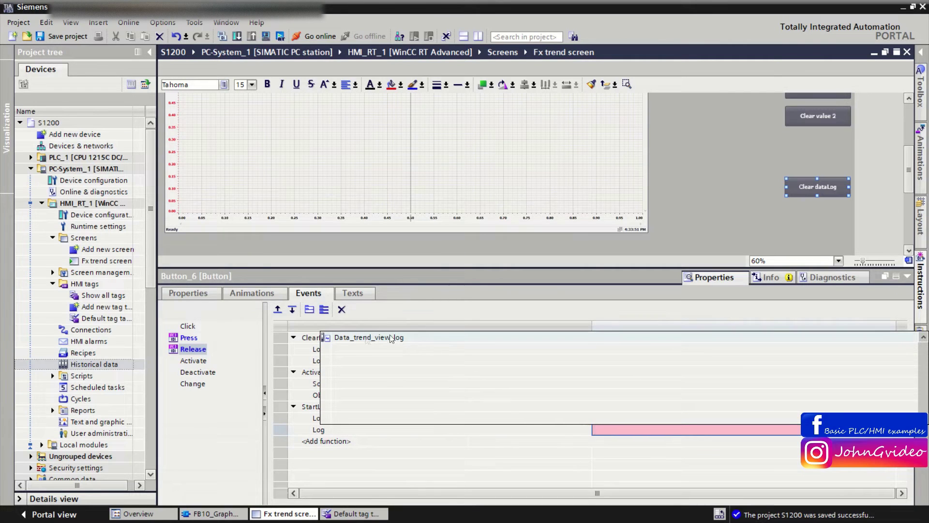
pyautogui.click(362, 337)
pyautogui.click(646, 408)
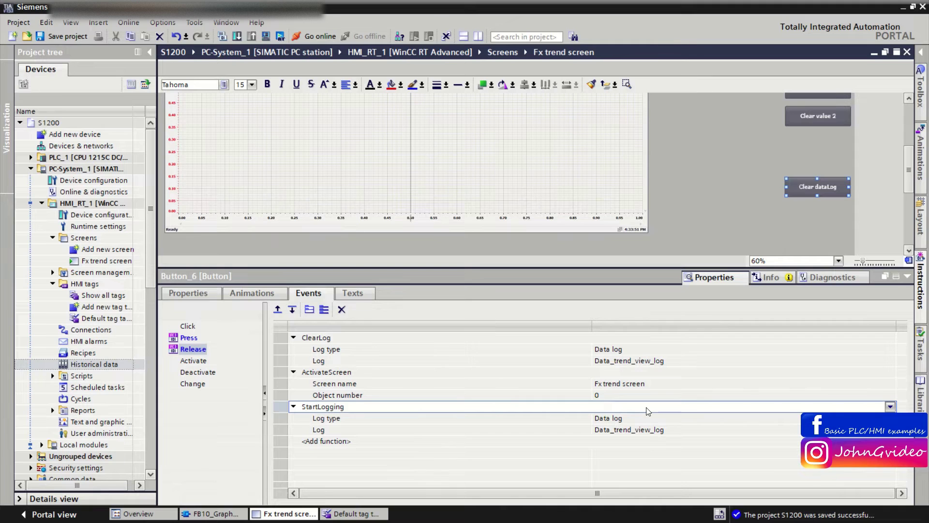
# Step: Save the project and review the Press event's StopLogging function
pyautogui.click(57, 40)
pyautogui.click(193, 348)
pyautogui.click(193, 337)
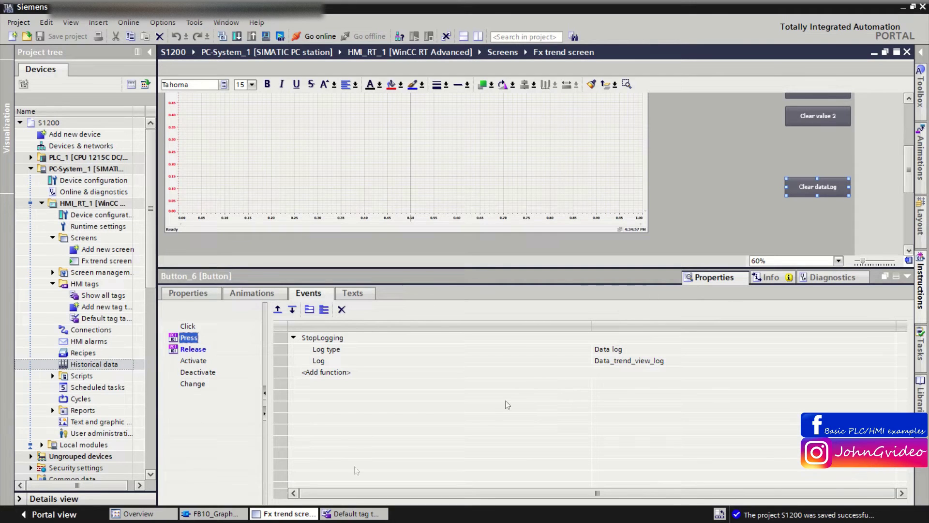
# Step: Inspect the Historical data logs, recheck the Release functions, and collapse the Properties inspector
pyautogui.doubleClick(84, 365)
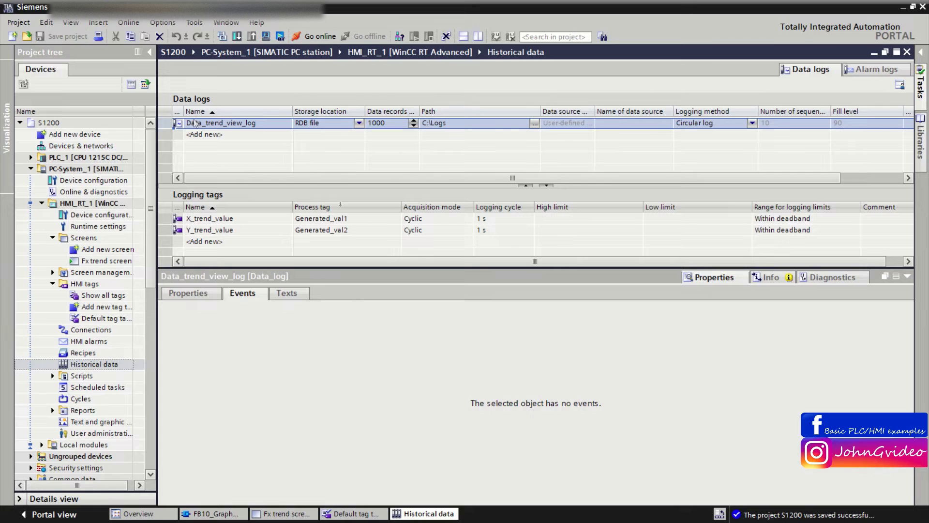
pyautogui.click(289, 514)
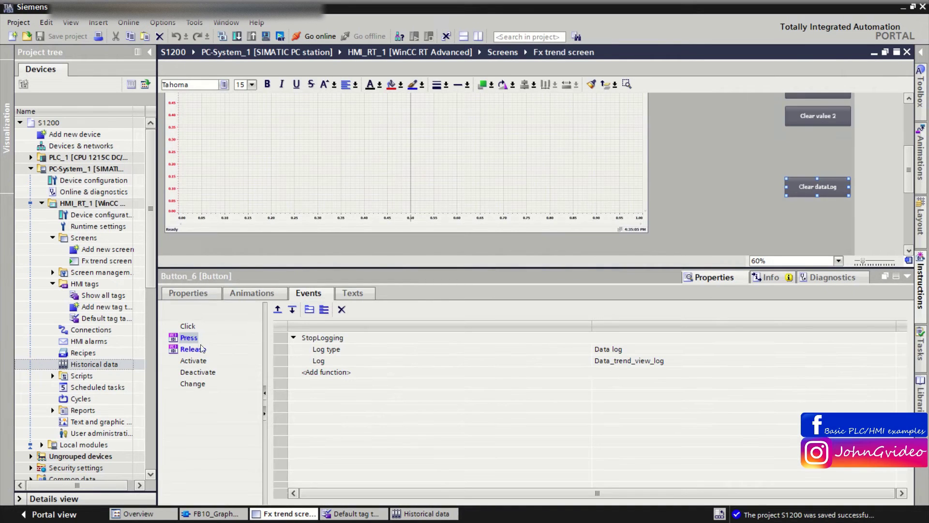
pyautogui.click(200, 349)
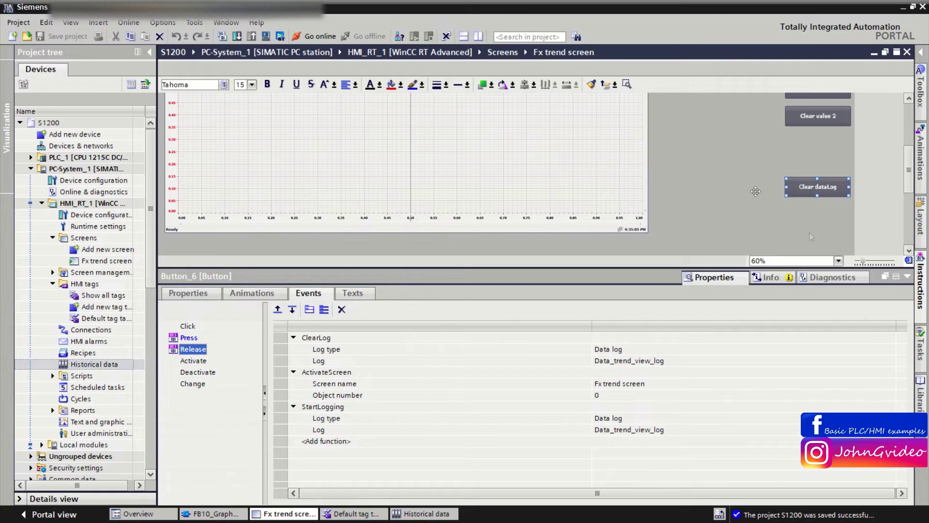
pyautogui.click(907, 280)
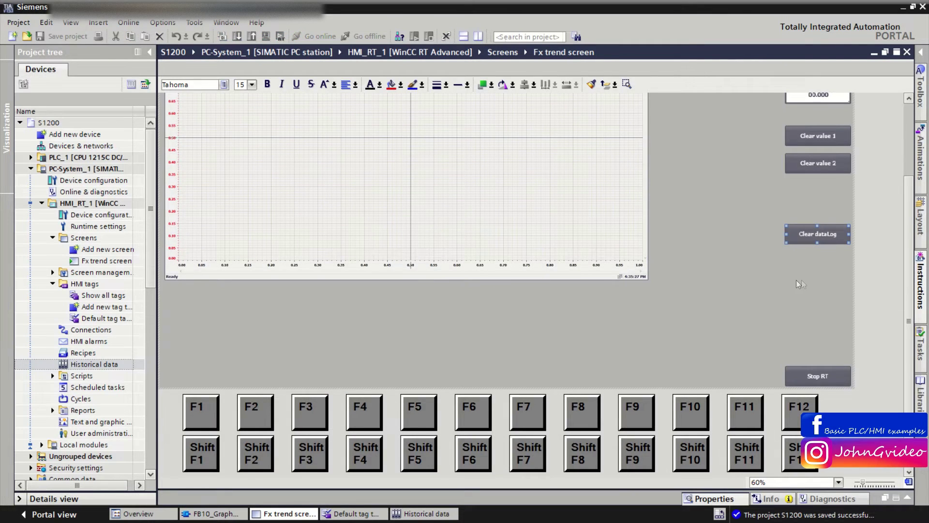
# Step: Select the HMI_RT_1 device and compile and start it in PC runtime
pyautogui.click(797, 280)
pyautogui.click(88, 204)
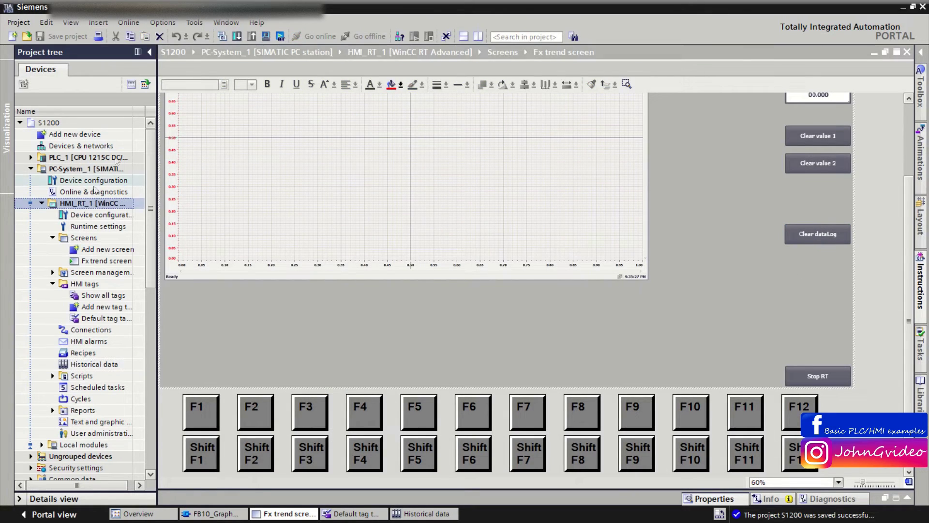
pyautogui.click(280, 38)
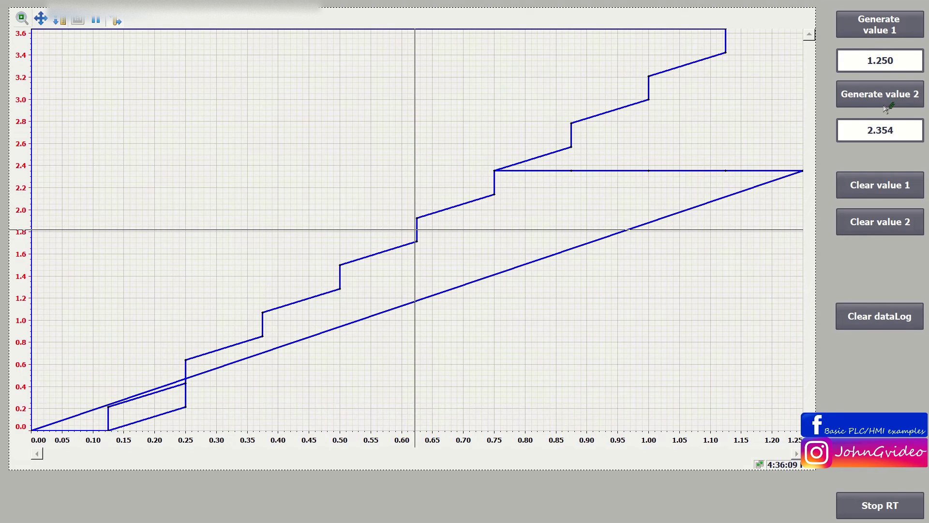
# Step: Reset value 1 and value 2 to zero and clear the trend's data log
pyautogui.click(859, 185)
pyautogui.click(879, 219)
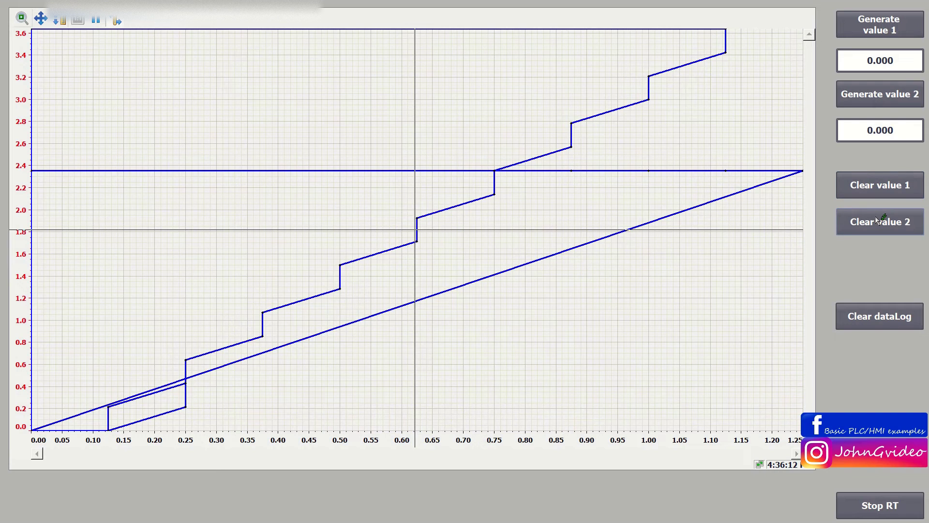
pyautogui.click(872, 312)
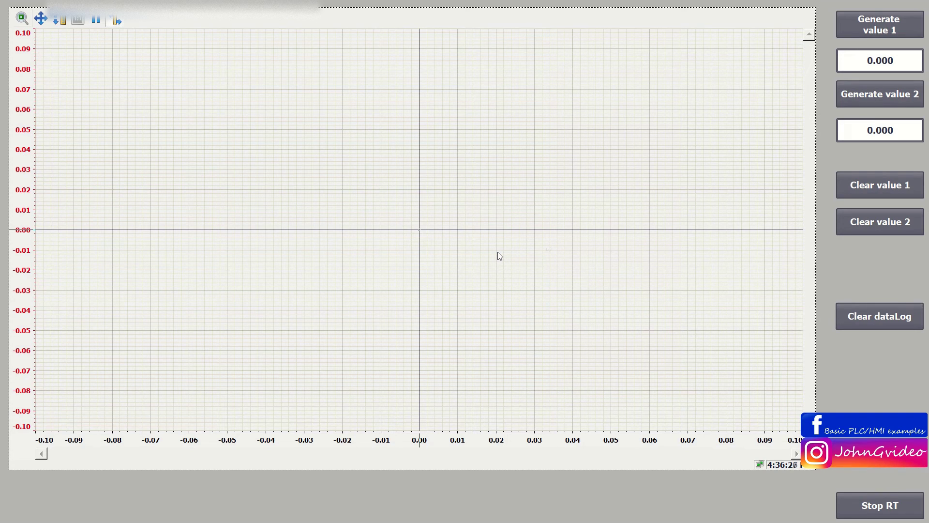
# Step: Generate value 1 and value 2 until they reach 1.625 and 4.708
pyautogui.click(875, 30)
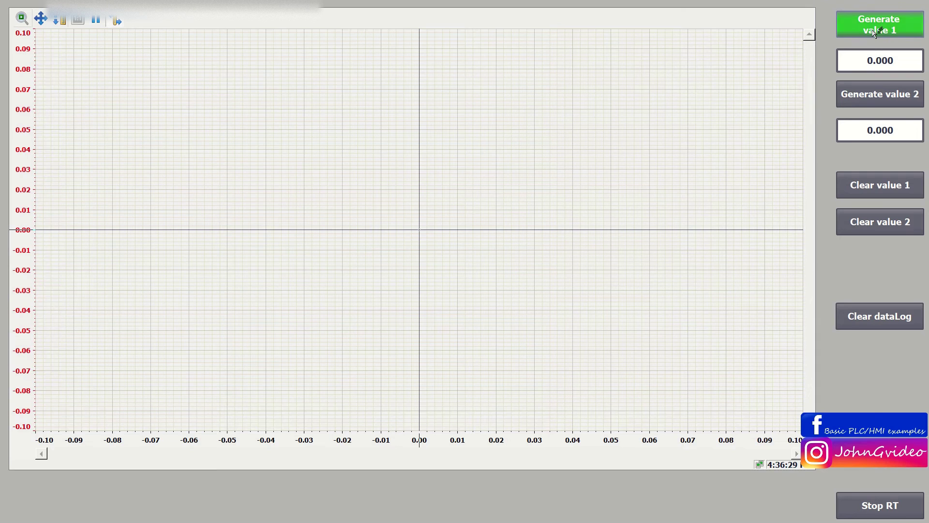
pyautogui.click(888, 97)
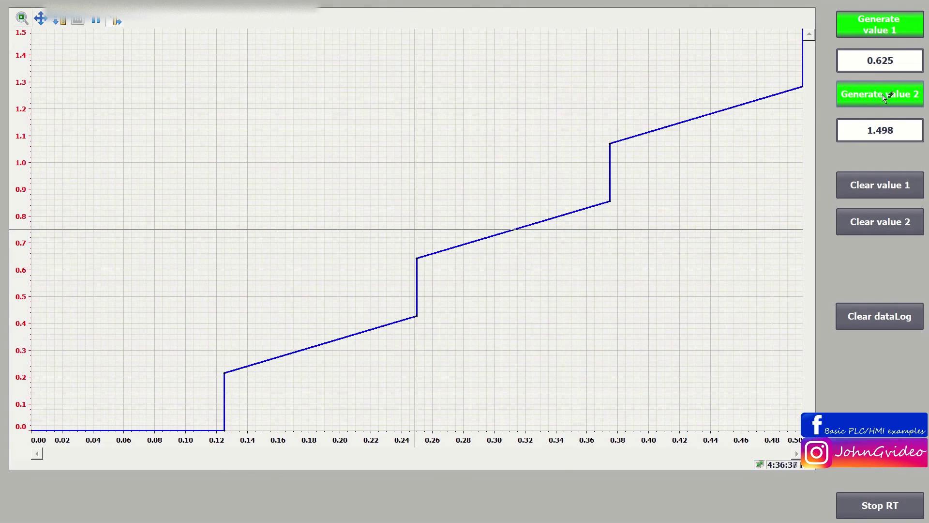
pyautogui.click(880, 315)
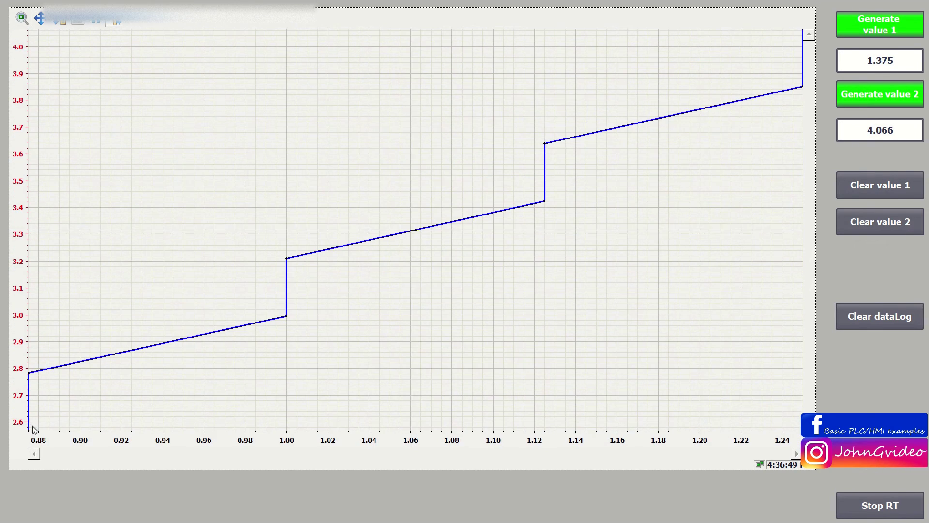
pyautogui.click(889, 95)
pyautogui.click(884, 31)
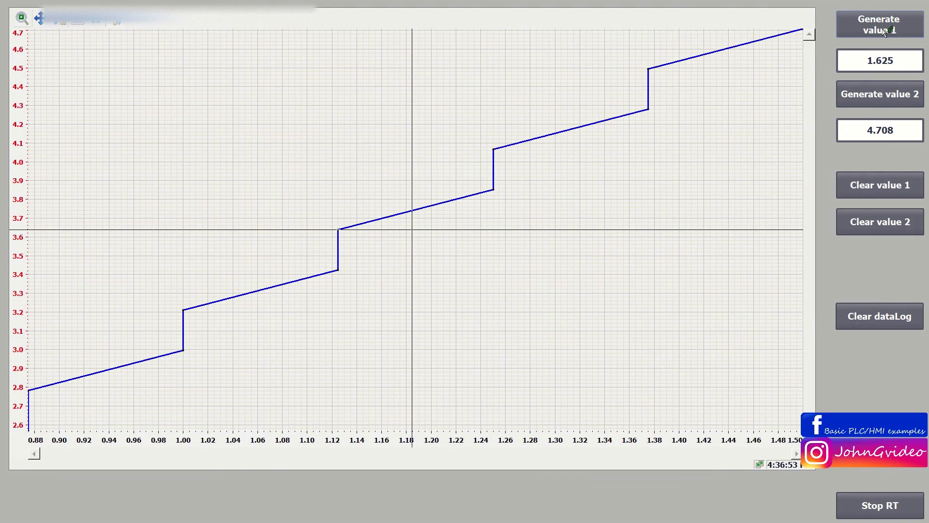
pyautogui.click(879, 505)
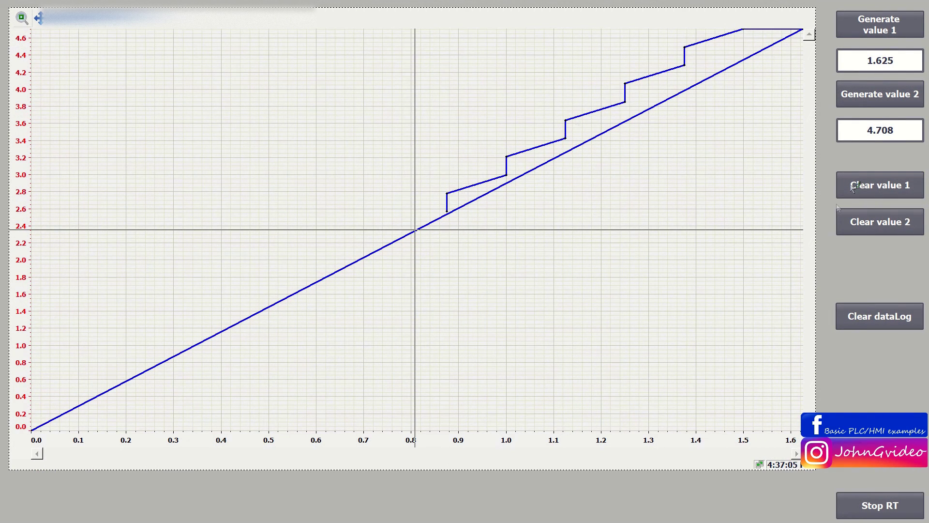
# Step: Zero value 1 and value 2 again and clear the trend's data log
pyautogui.click(877, 188)
pyautogui.click(884, 214)
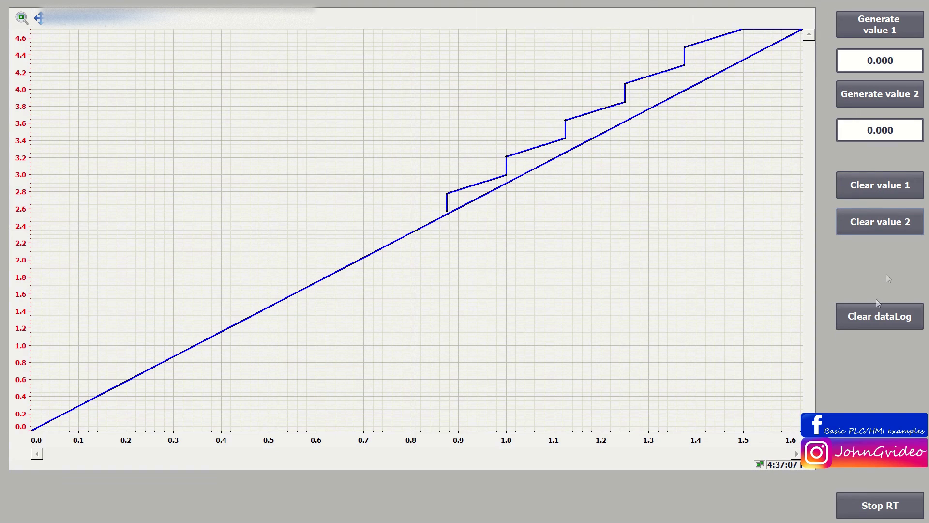
pyautogui.click(878, 319)
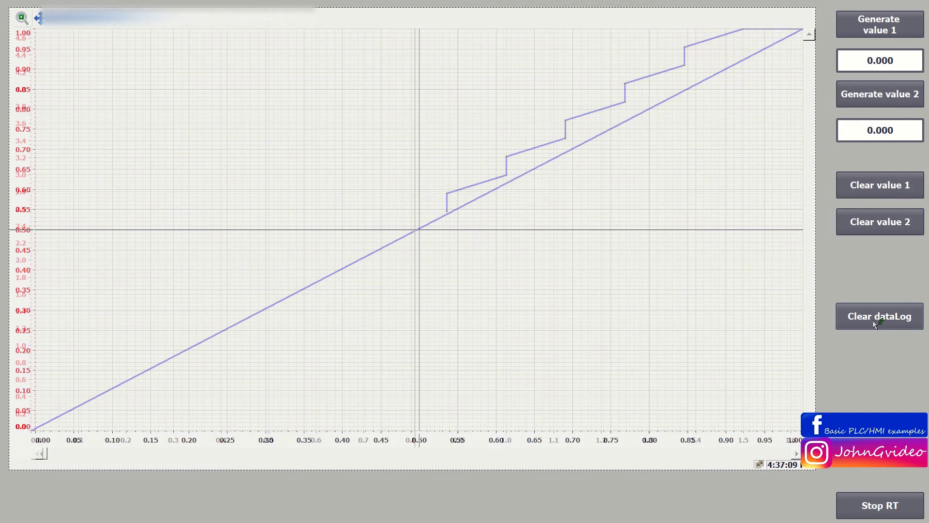
# Step: Generate new values up to 1.125 and 3.424, then stop the runtime
pyautogui.click(869, 32)
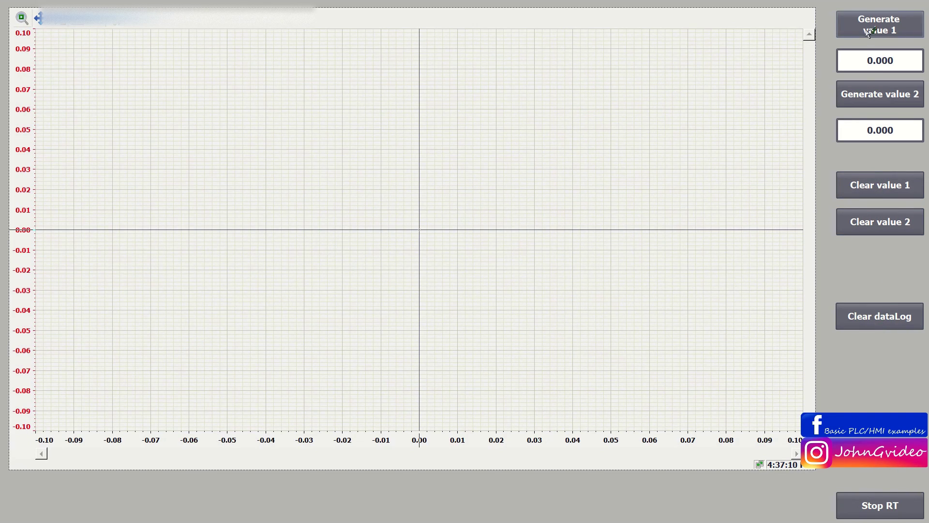
pyautogui.click(874, 97)
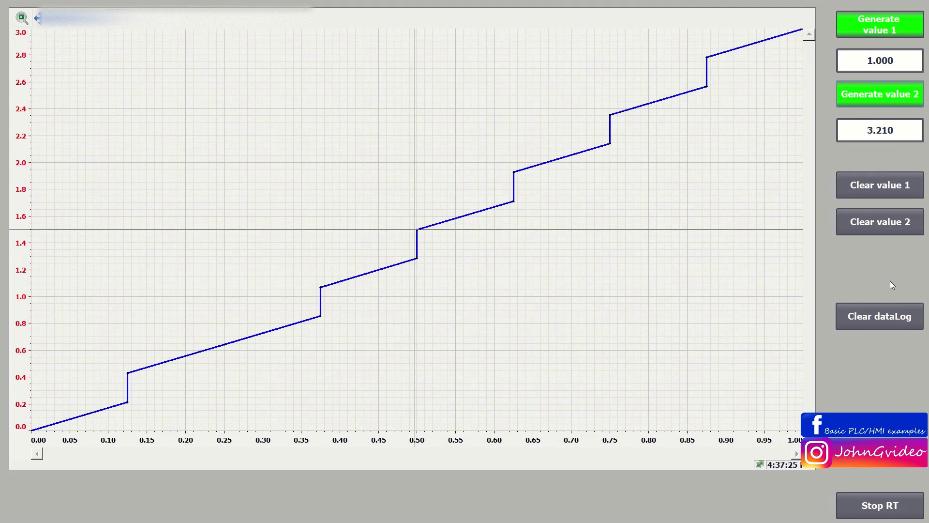
pyautogui.click(896, 102)
pyautogui.click(893, 28)
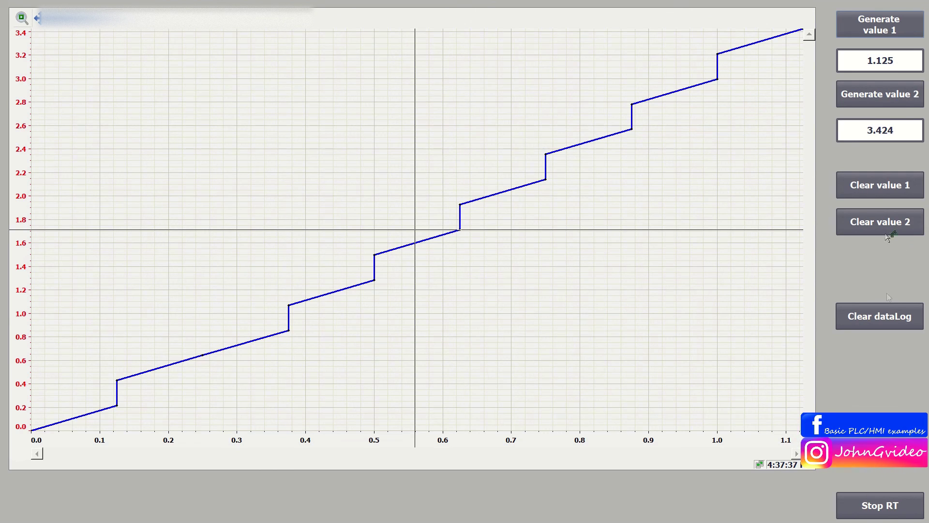
pyautogui.click(898, 319)
pyautogui.click(880, 505)
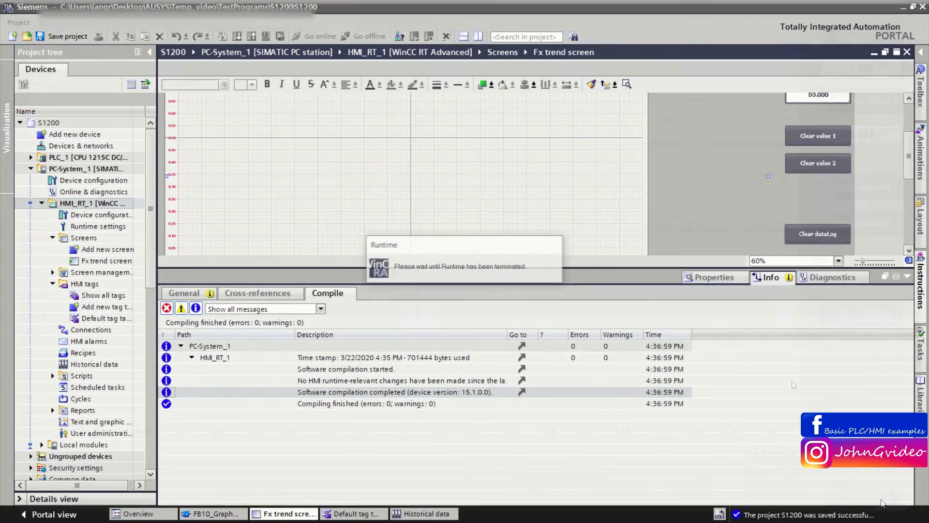